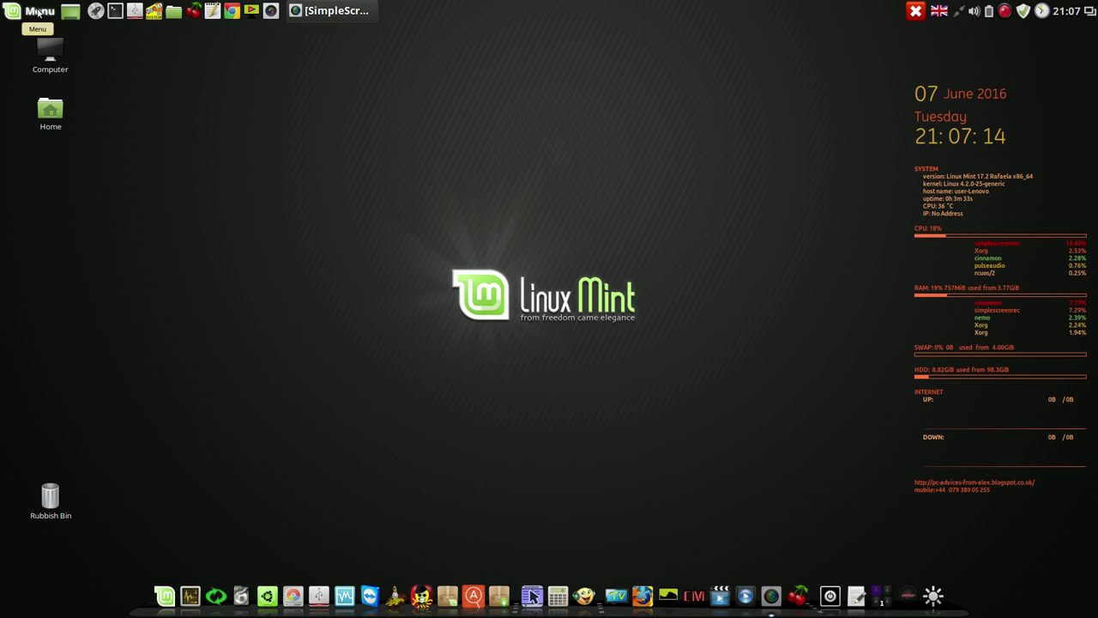
Open the language settings in the system settings and set the language to Russian, Russia UTF-8.
click(38, 12)
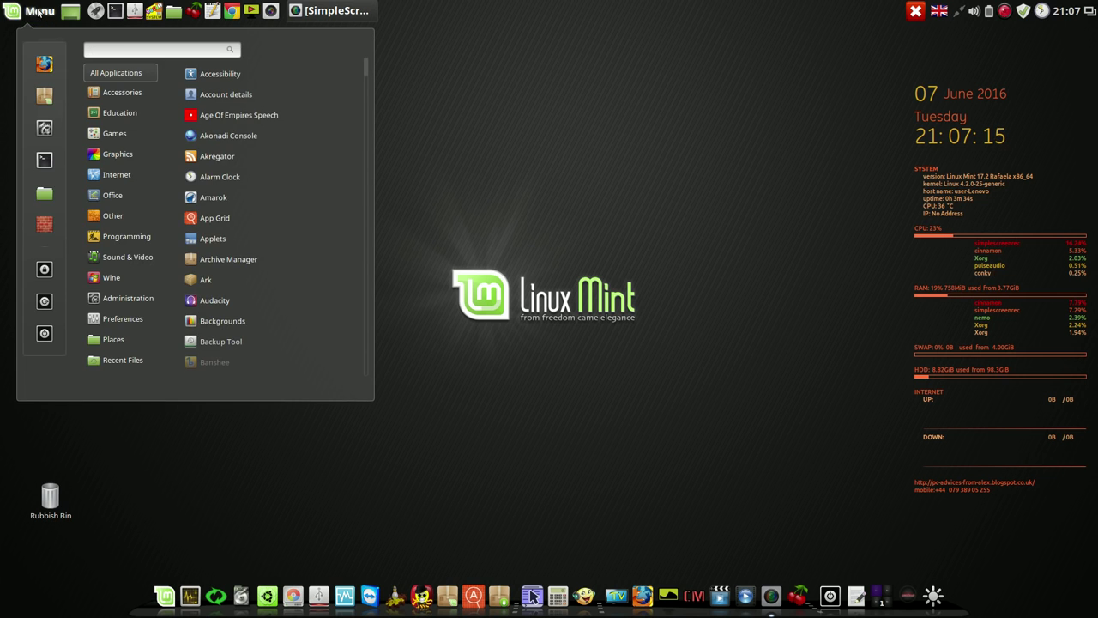
click(44, 130)
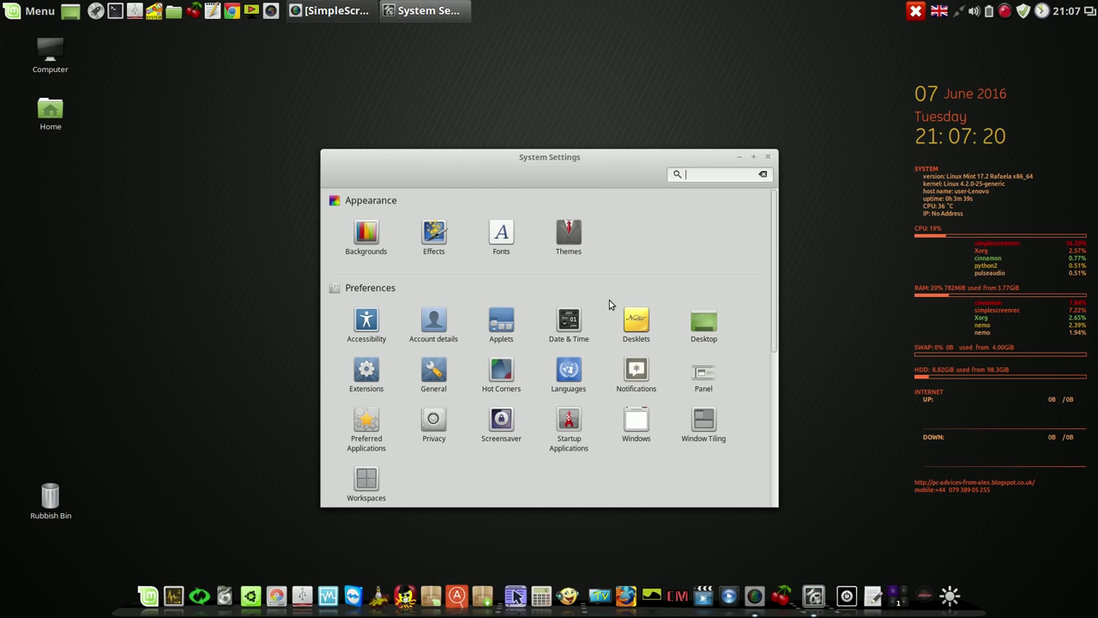
click(578, 365)
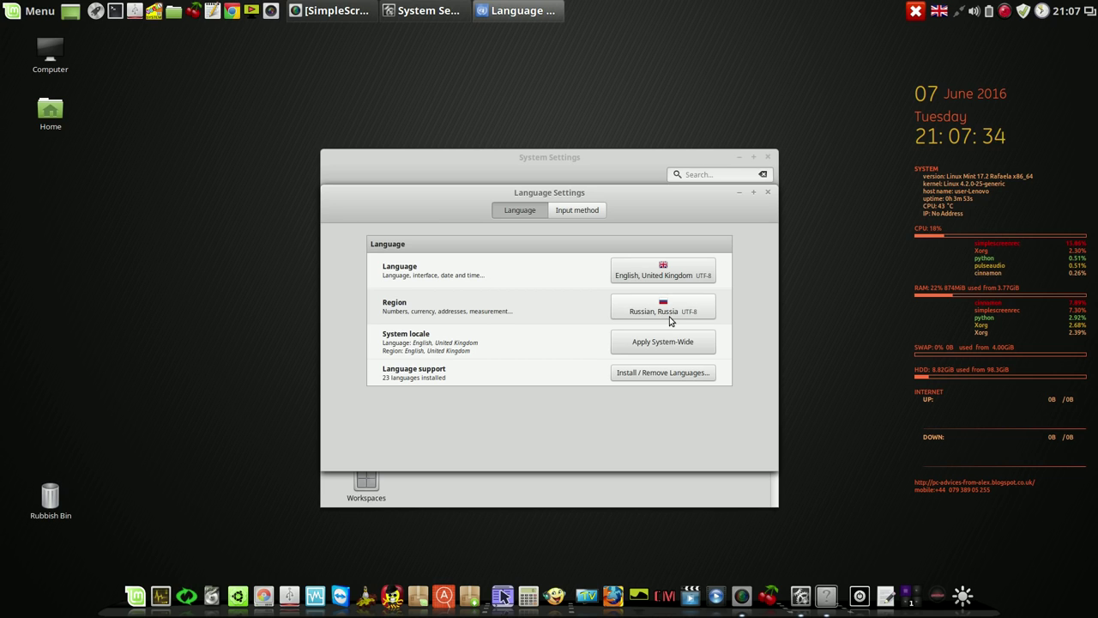
click(677, 271)
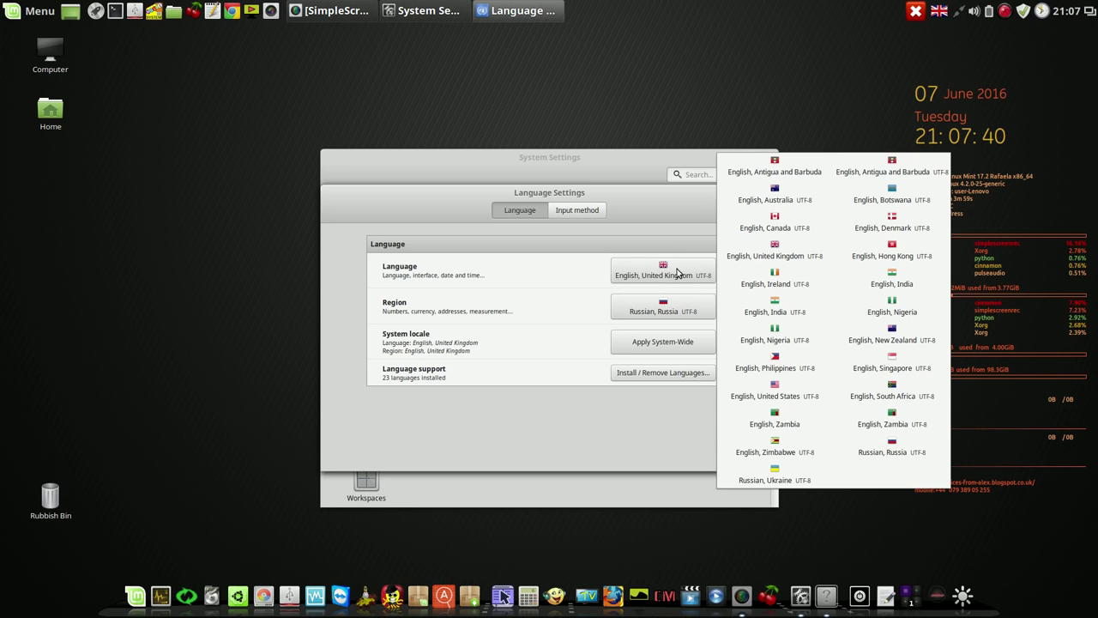
click(902, 448)
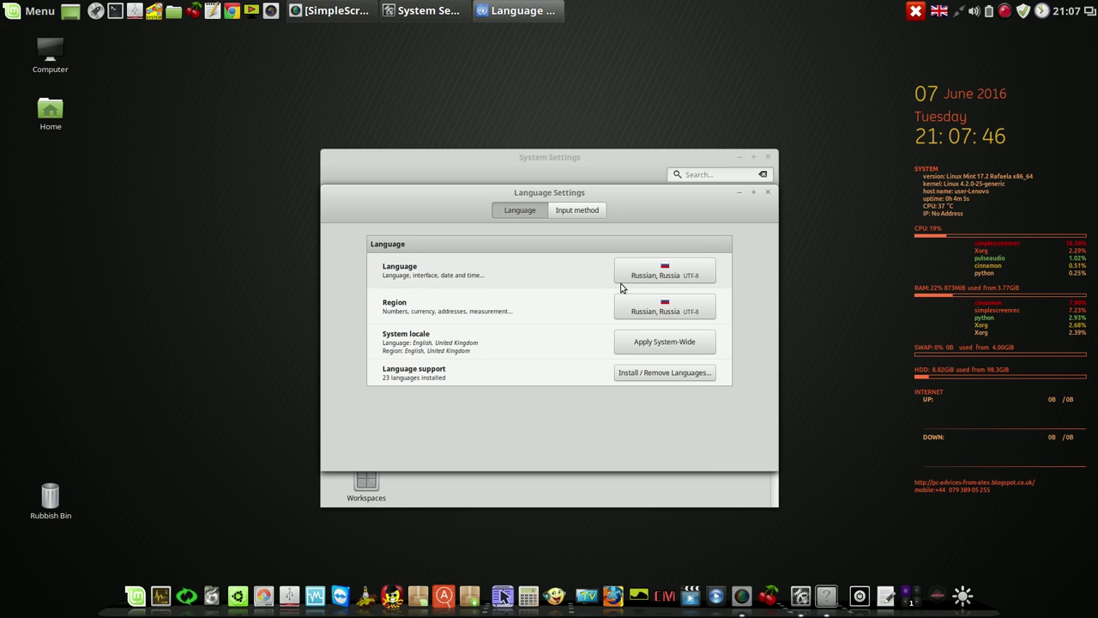
Apply the Russian locale system-wide, authorising with the administrator password, and close the settings windows.
click(672, 344)
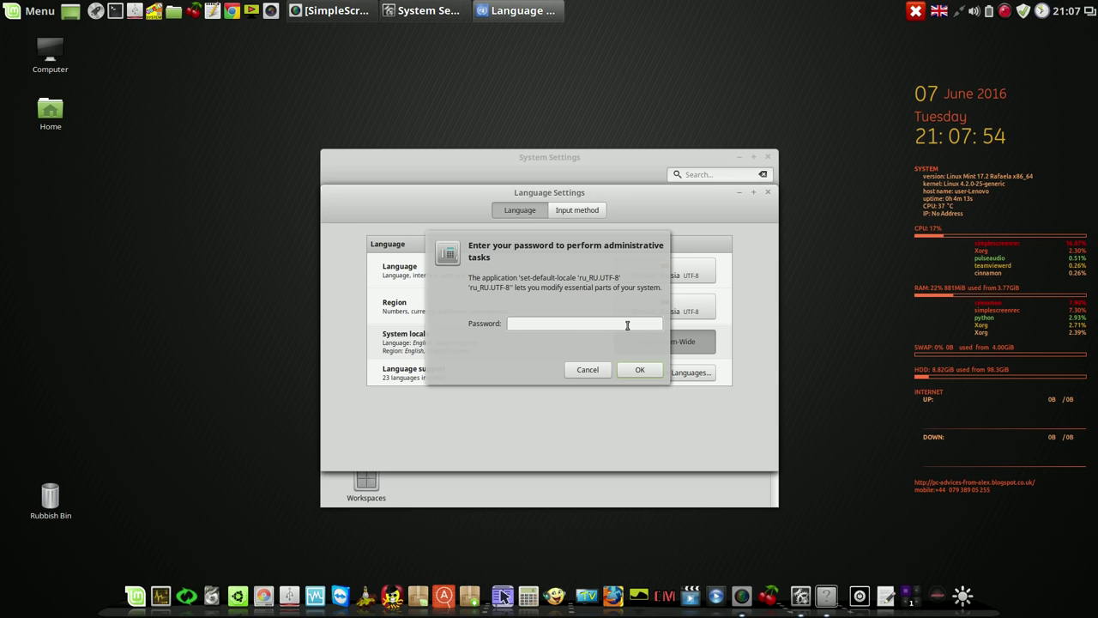
text(***)
click(641, 370)
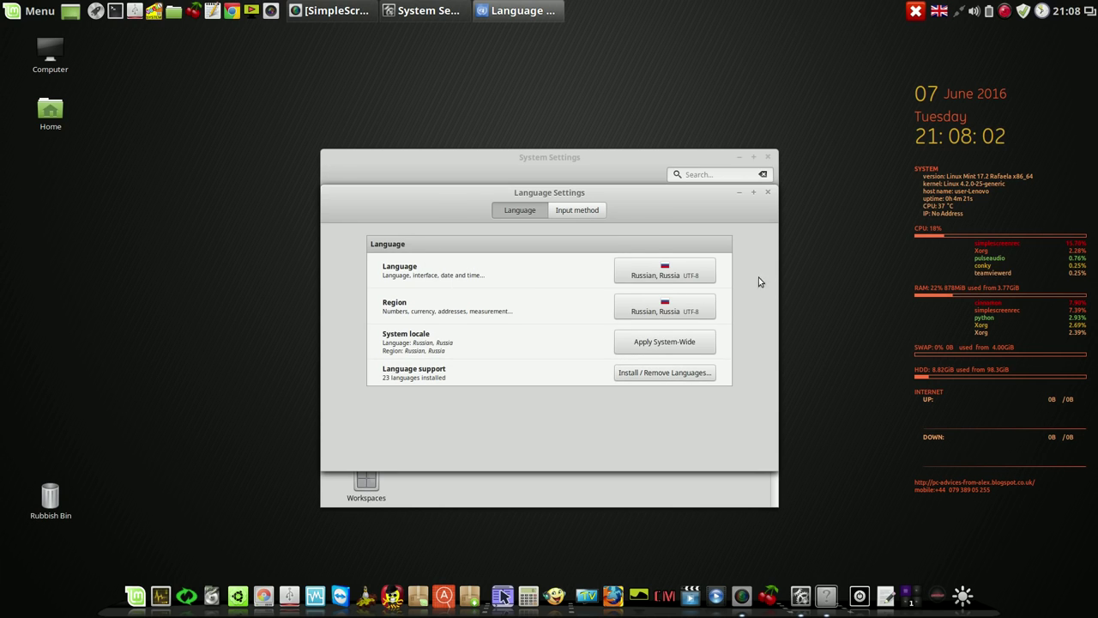
click(769, 193)
click(768, 157)
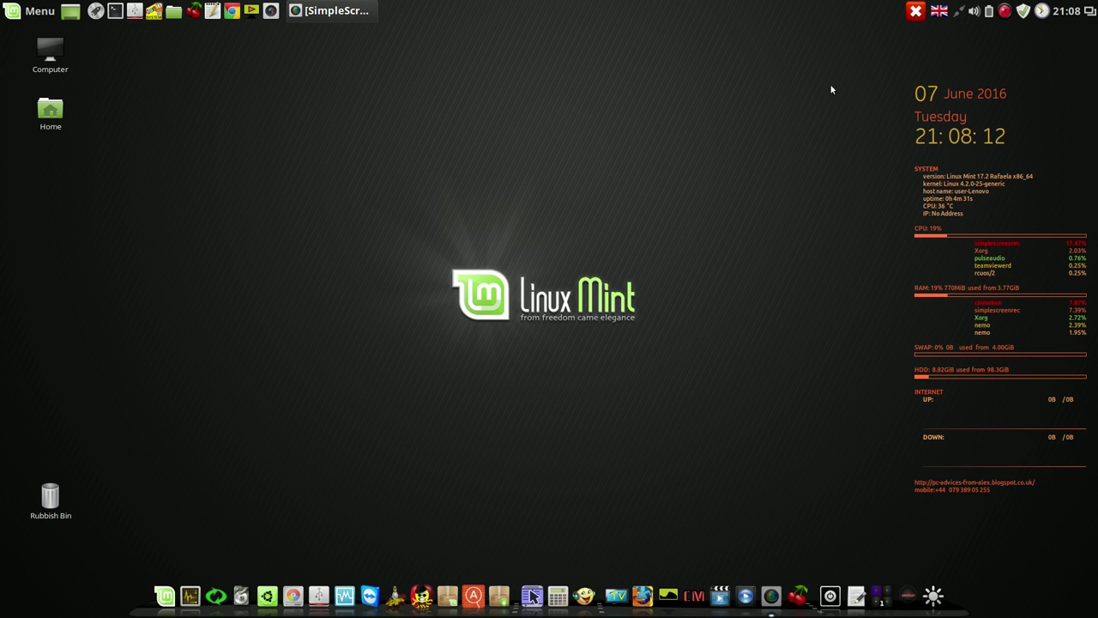
Update the names of the standard home folders to match the new session language.
right_click(1003, 14)
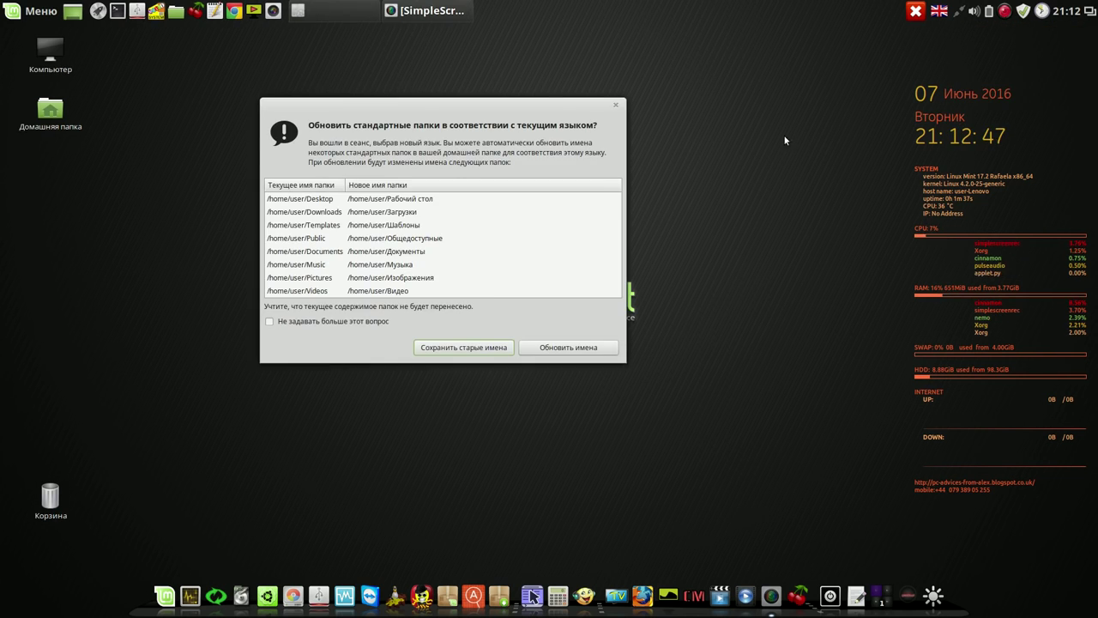
drag(541, 113, 625, 119)
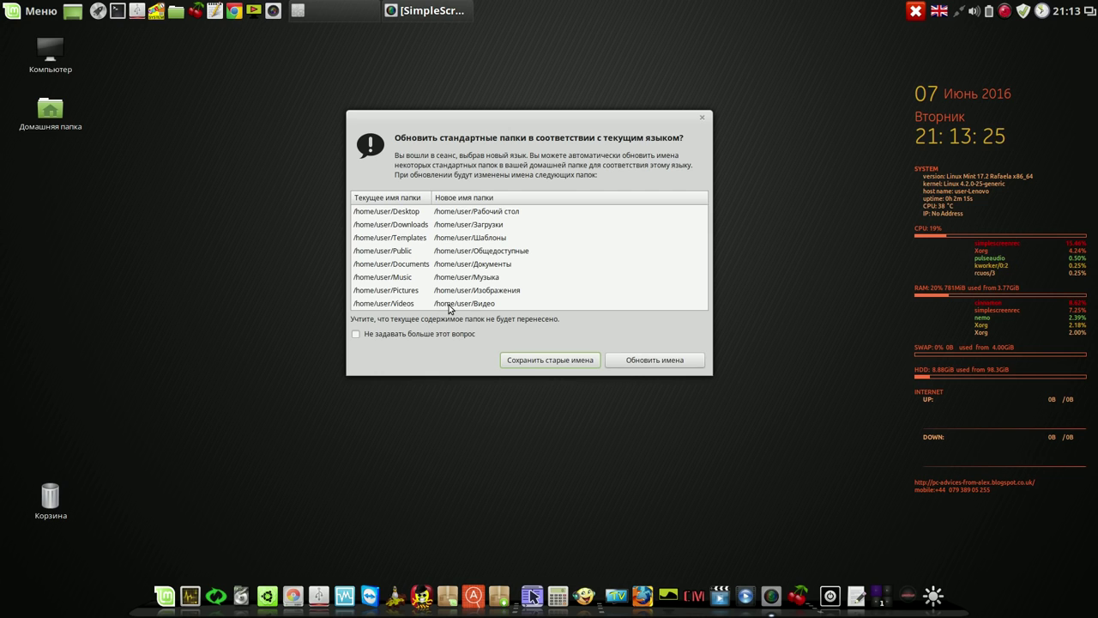
click(666, 362)
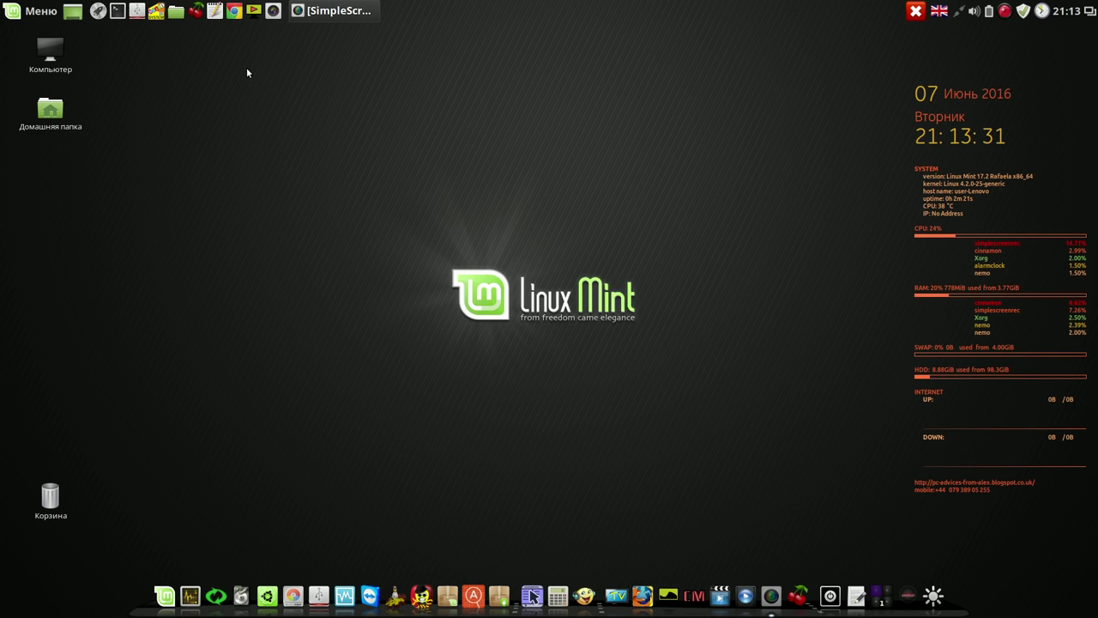
Open the home folder, display its contents as a list and hide the hidden files.
click(181, 13)
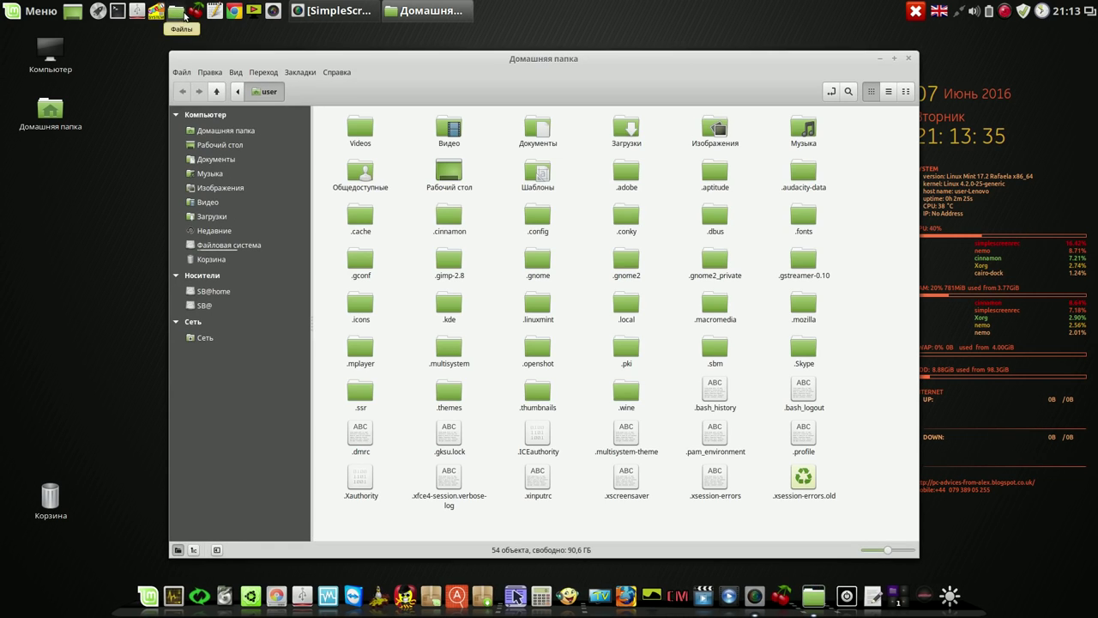
click(890, 93)
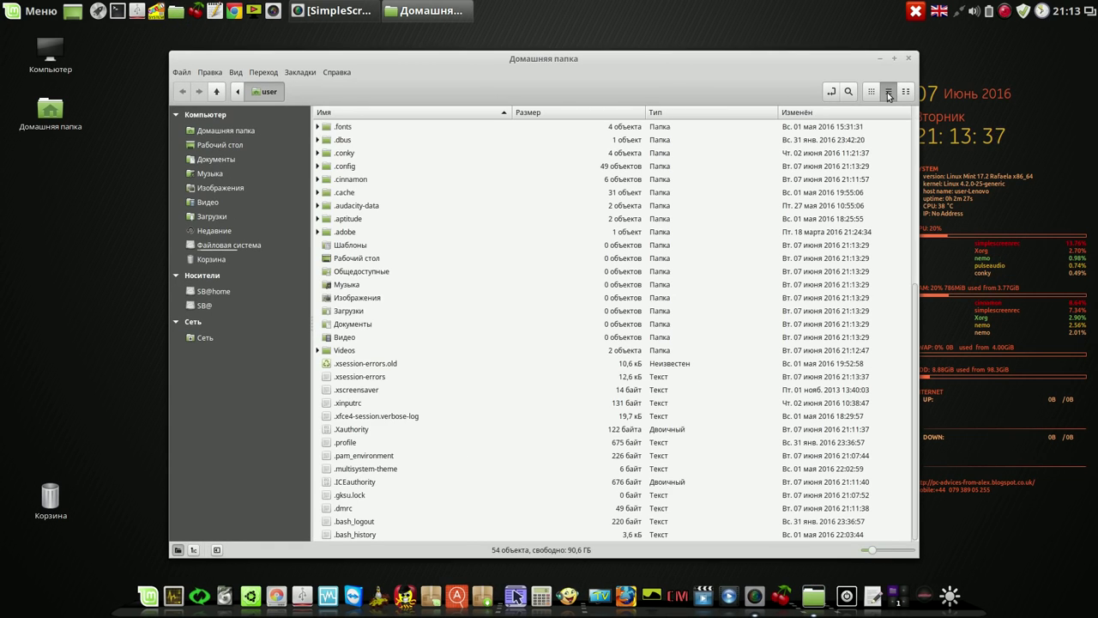
click(237, 73)
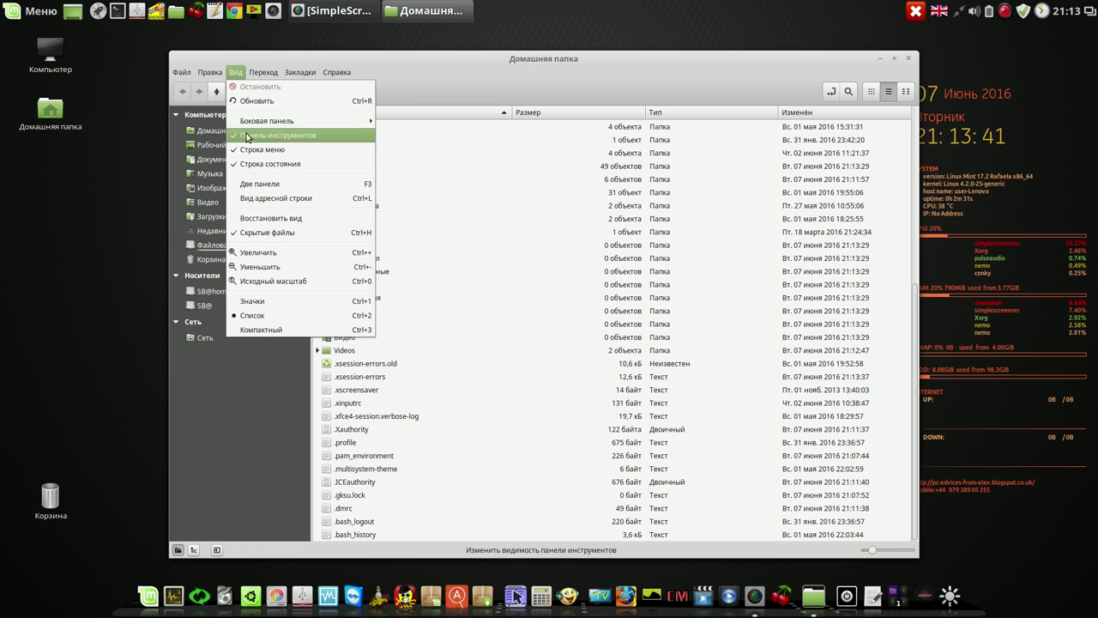
click(258, 232)
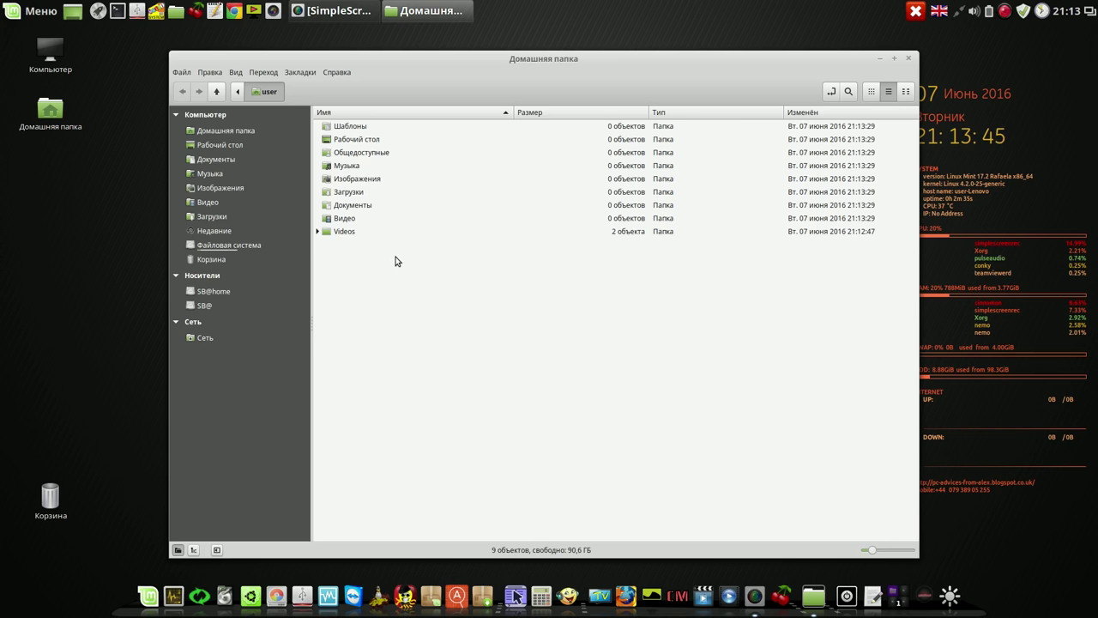
Examine the folder names in the home folder from Videos up to Шаблоны, and close the file manager.
click(346, 230)
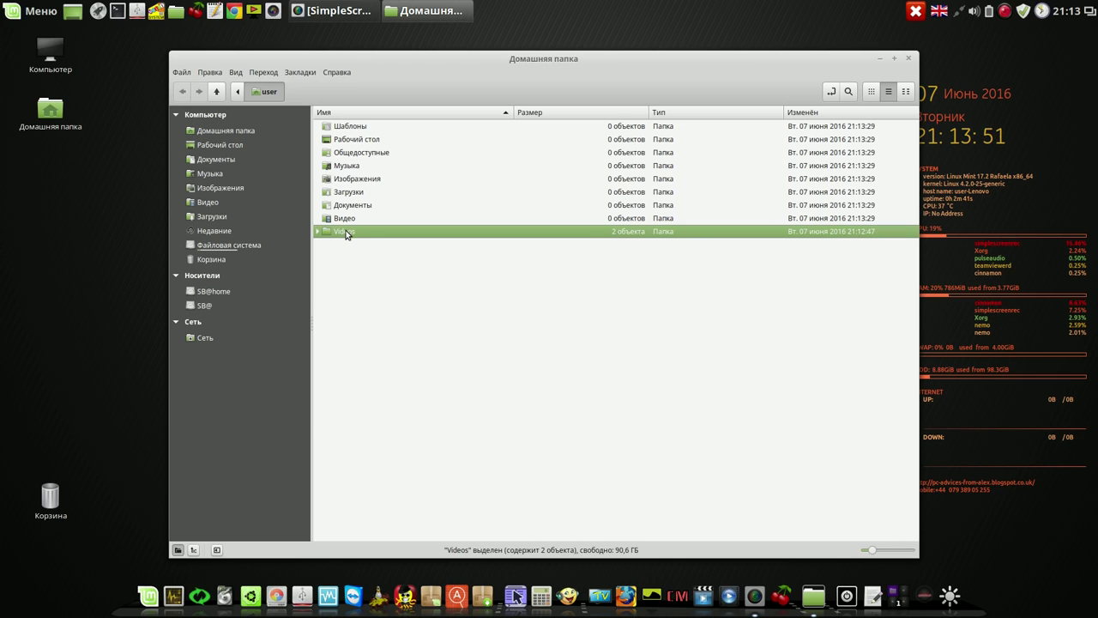
click(346, 219)
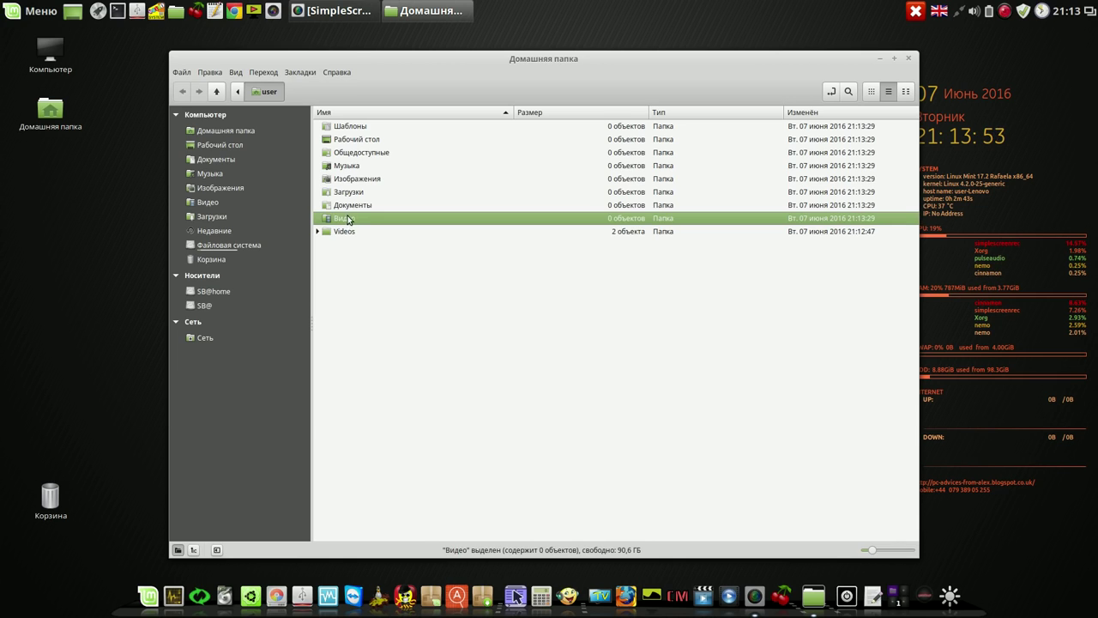
click(354, 207)
click(355, 192)
click(352, 178)
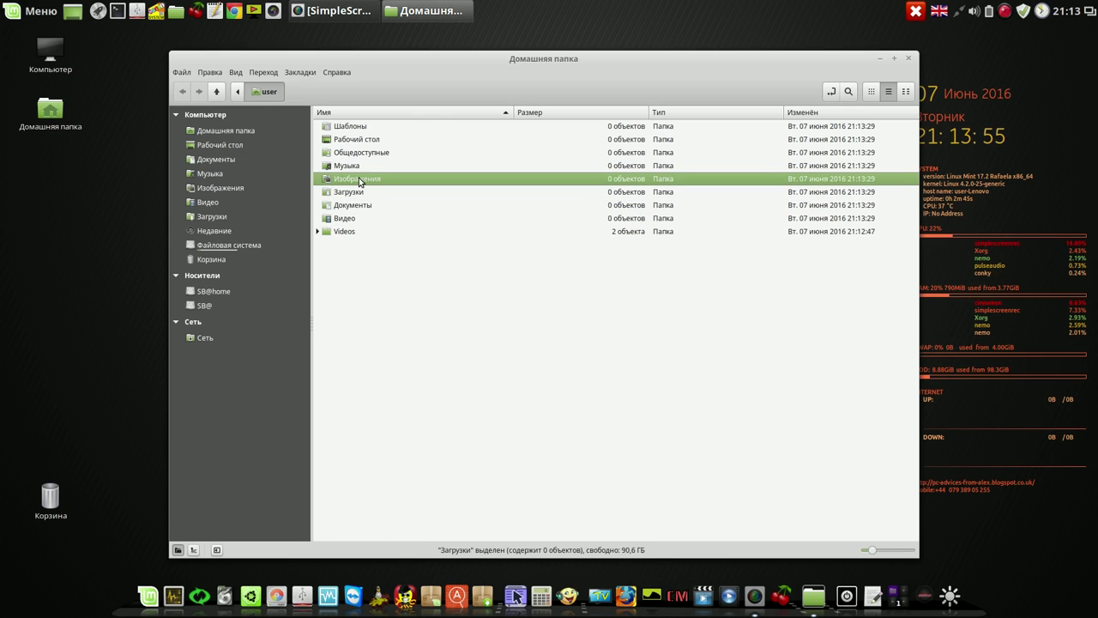
click(350, 167)
click(359, 153)
click(367, 140)
click(367, 125)
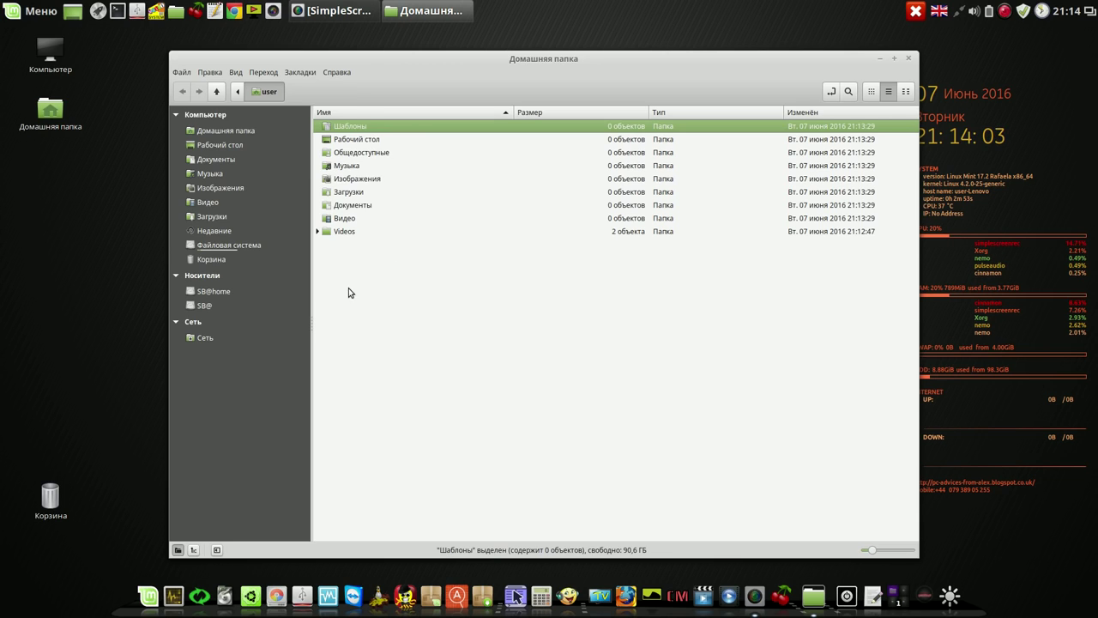
drag(561, 56, 529, 44)
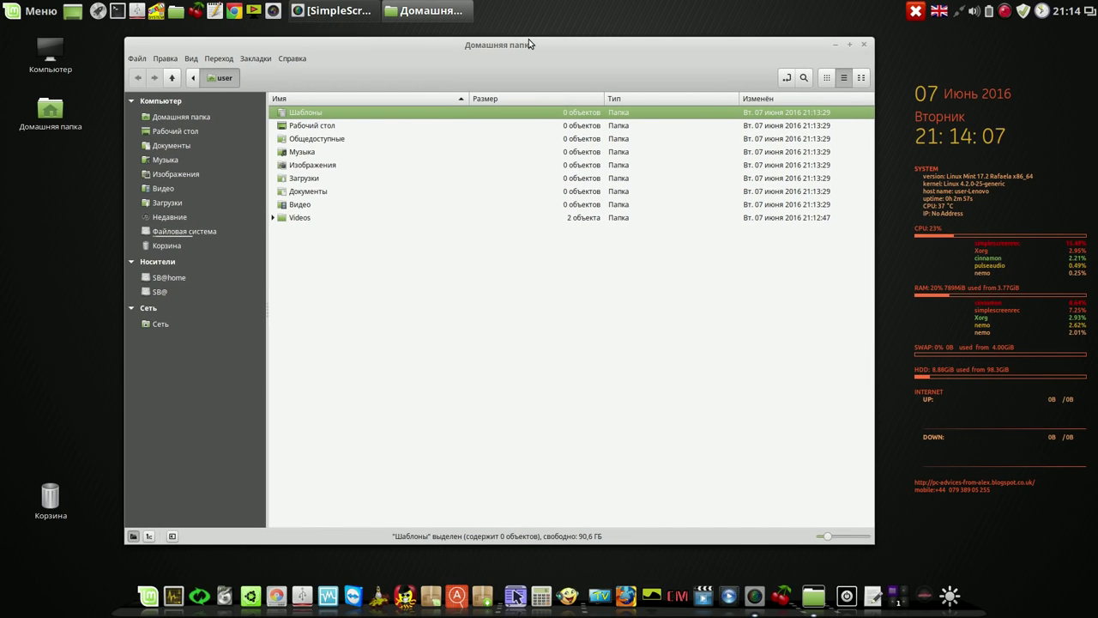
click(863, 44)
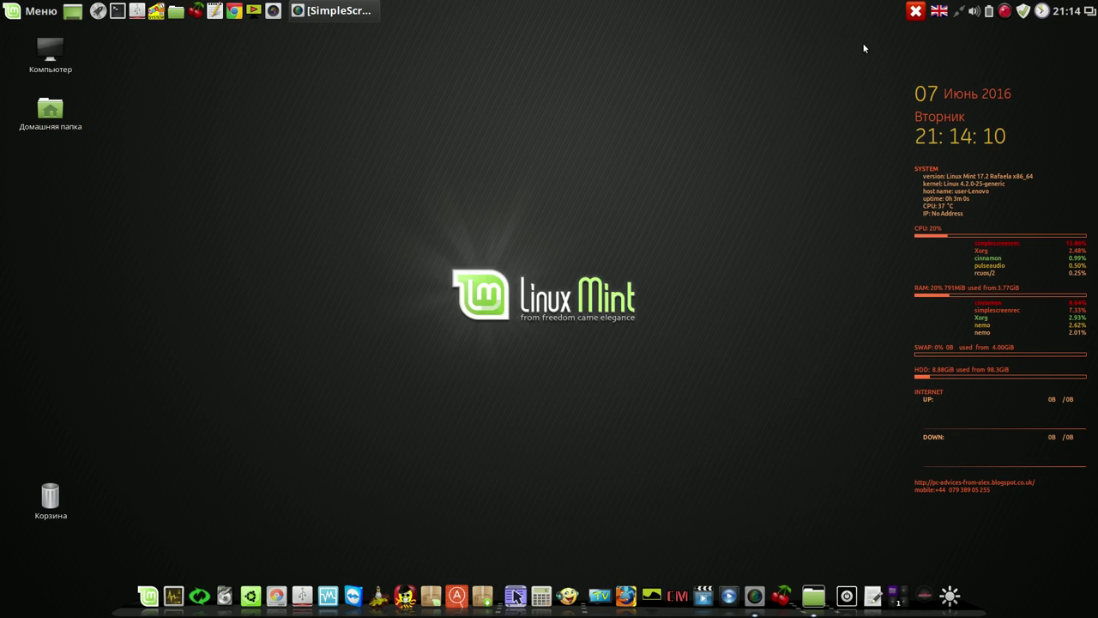
Open the language settings from the system settings and view the list of available interface languages without changing the choice.
click(35, 12)
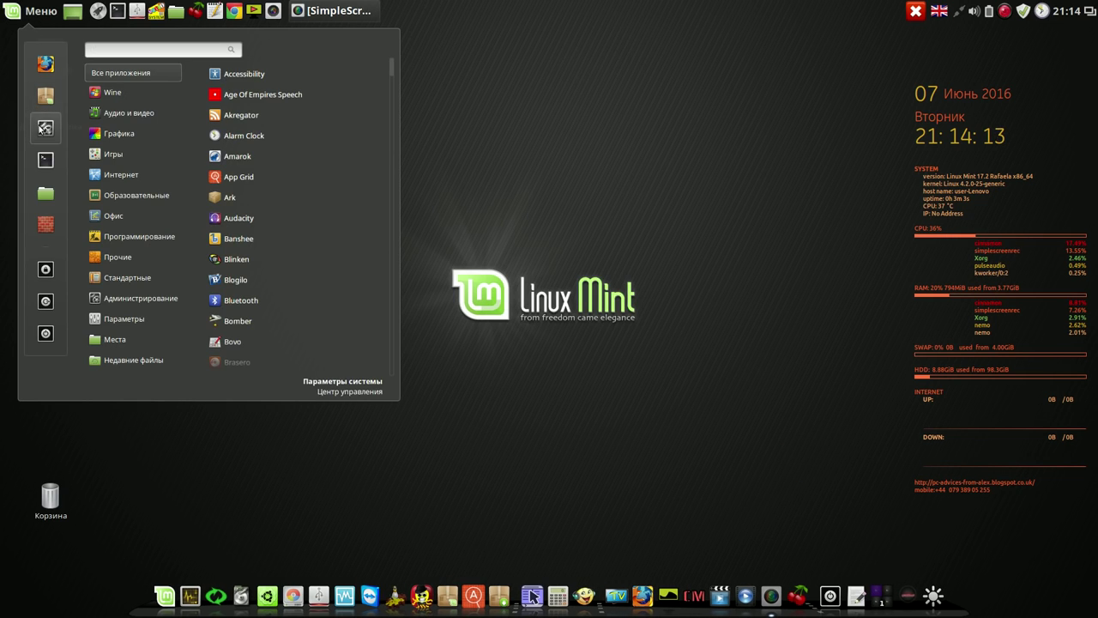
click(45, 128)
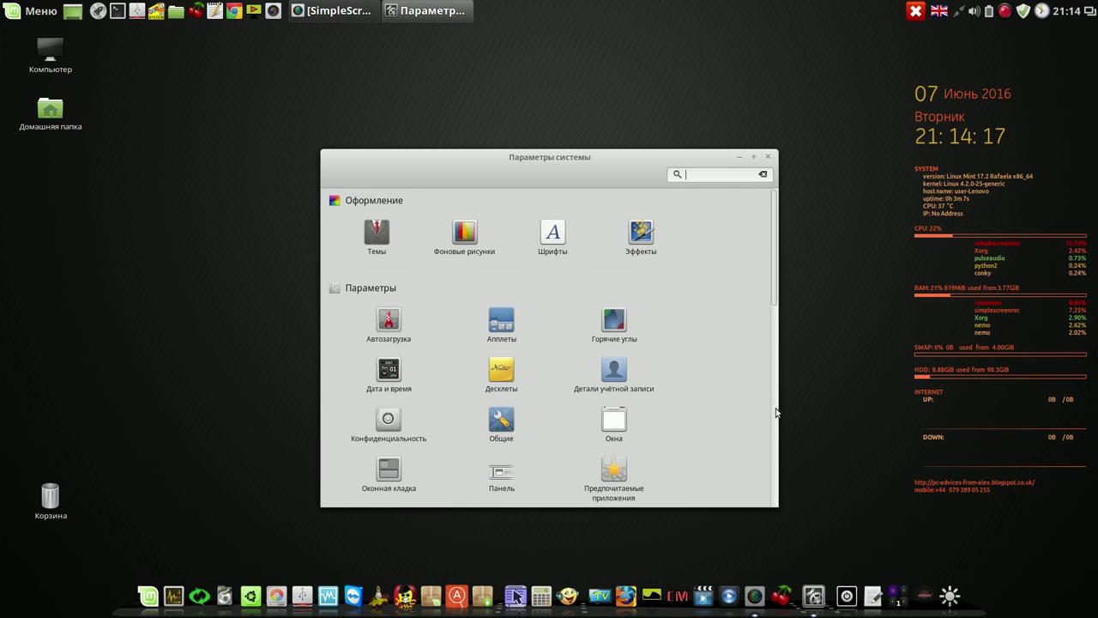
scroll(777, 410, down, 5)
click(387, 344)
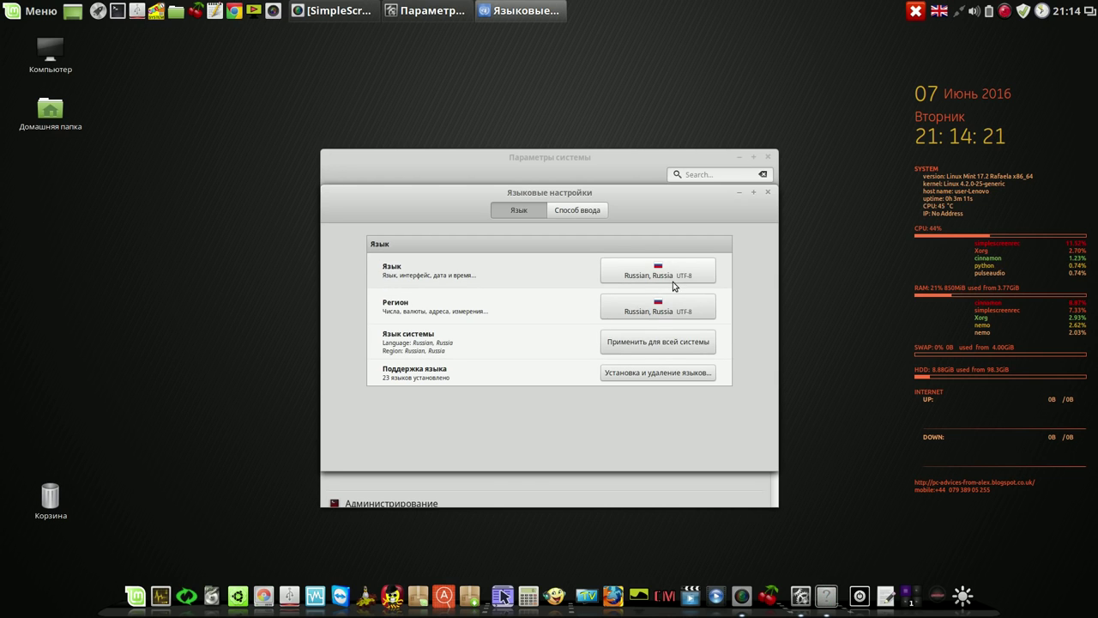
click(685, 275)
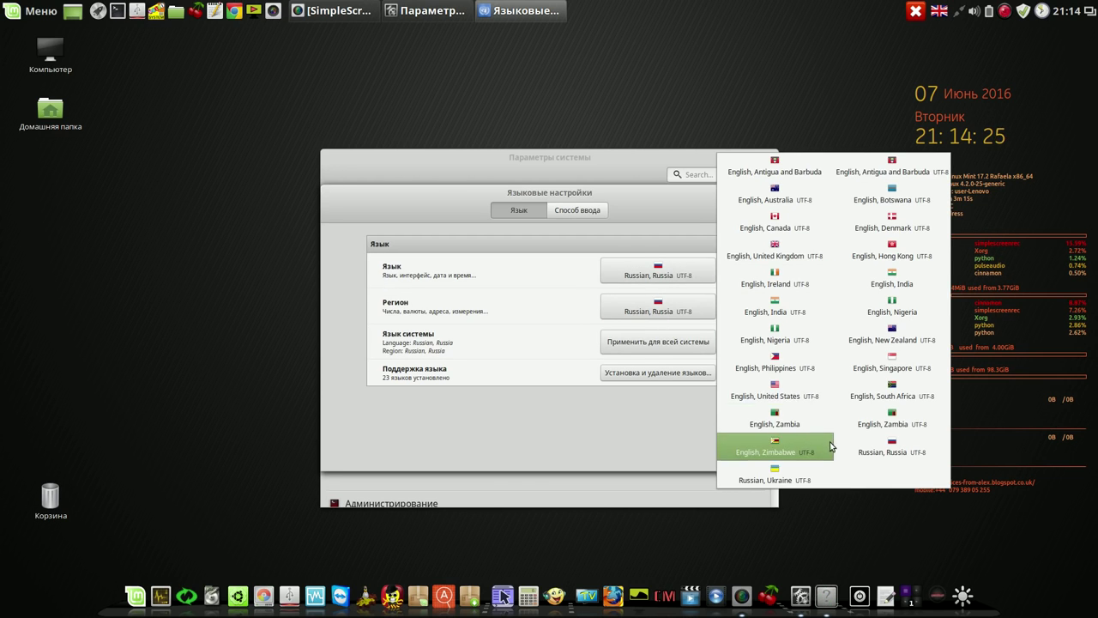
click(672, 209)
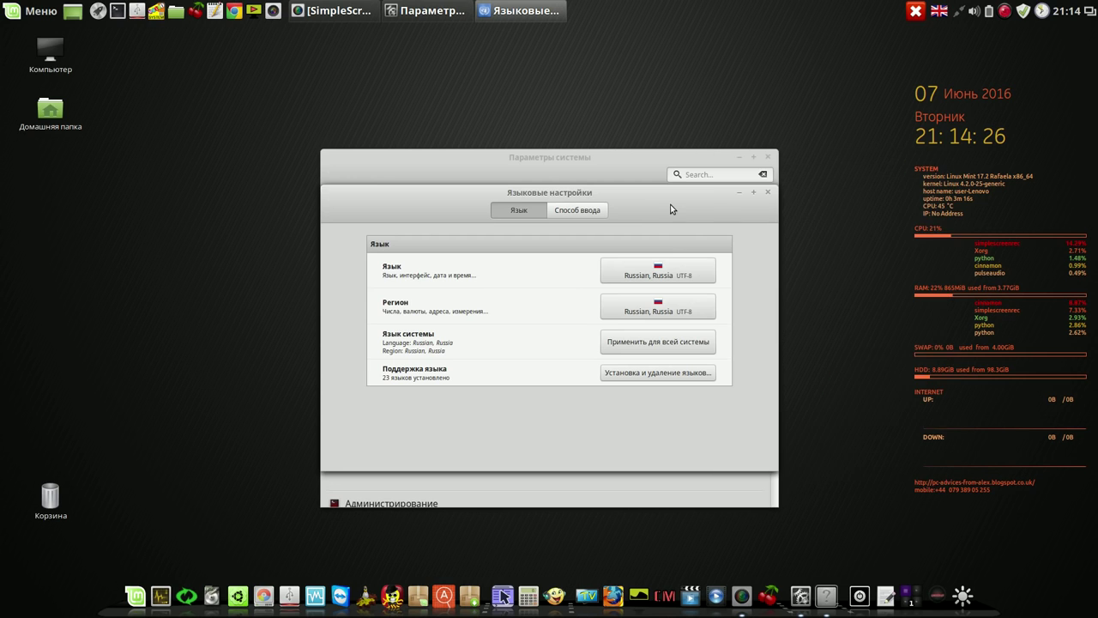
Set the region to English, United Kingdom UTF-8 and close the language settings.
click(652, 309)
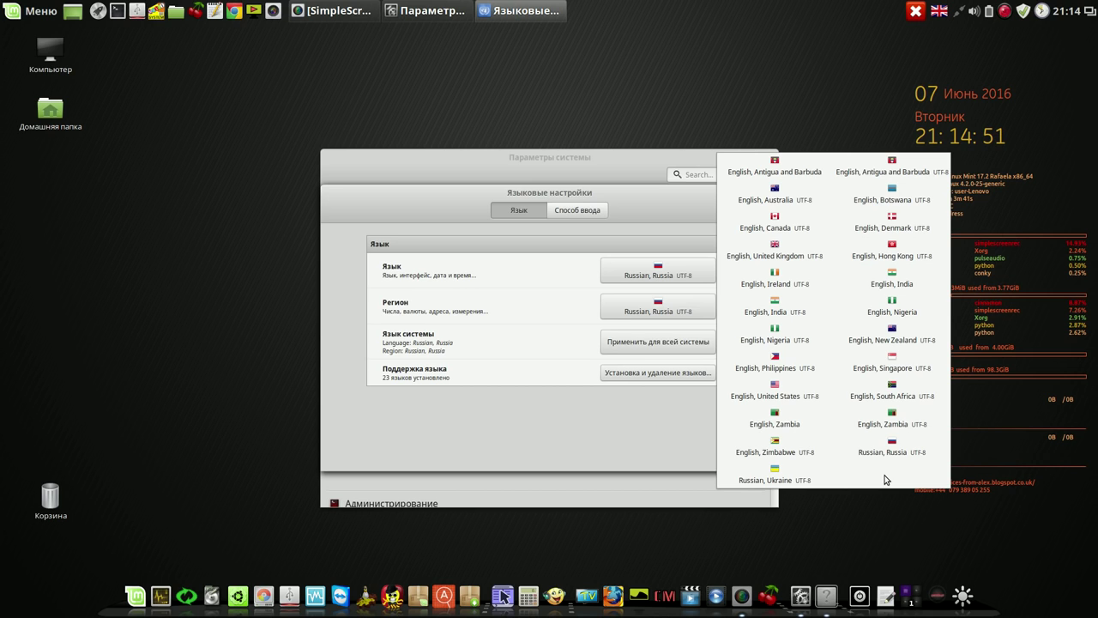
click(795, 256)
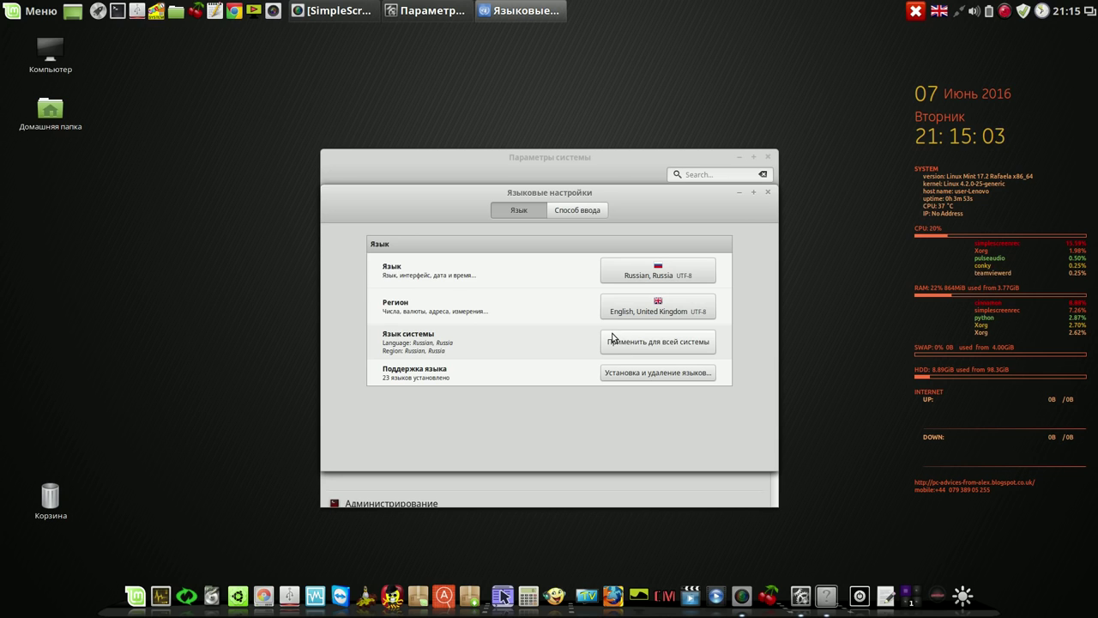
click(768, 193)
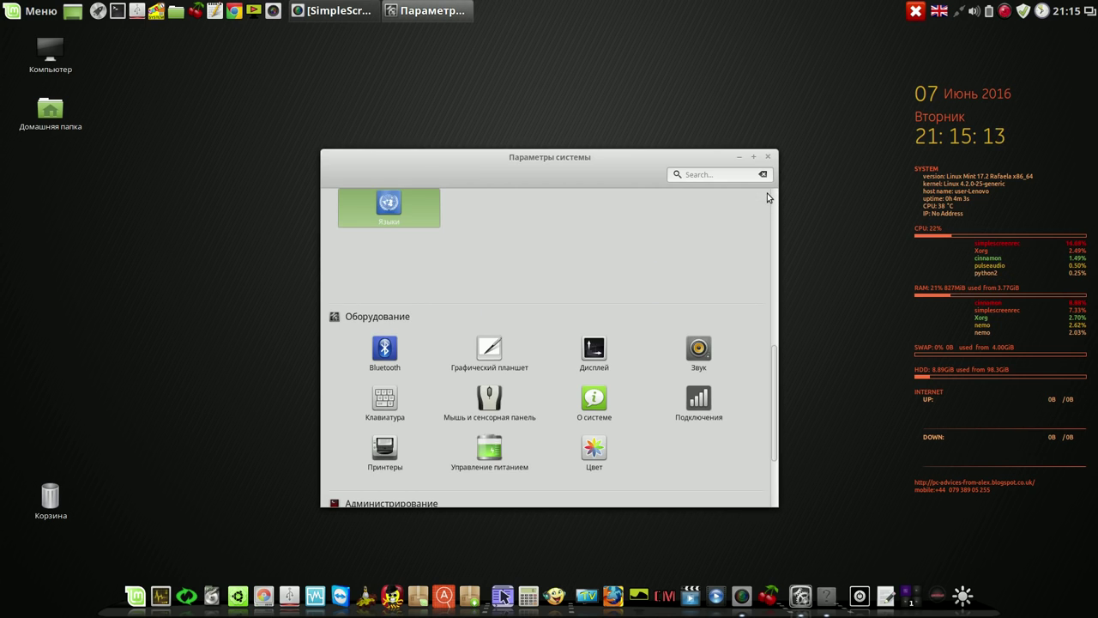
Reopen the language settings and set the region to Russian, Russia UTF-8 in two of the duplicate windows, closing the first one.
click(391, 207)
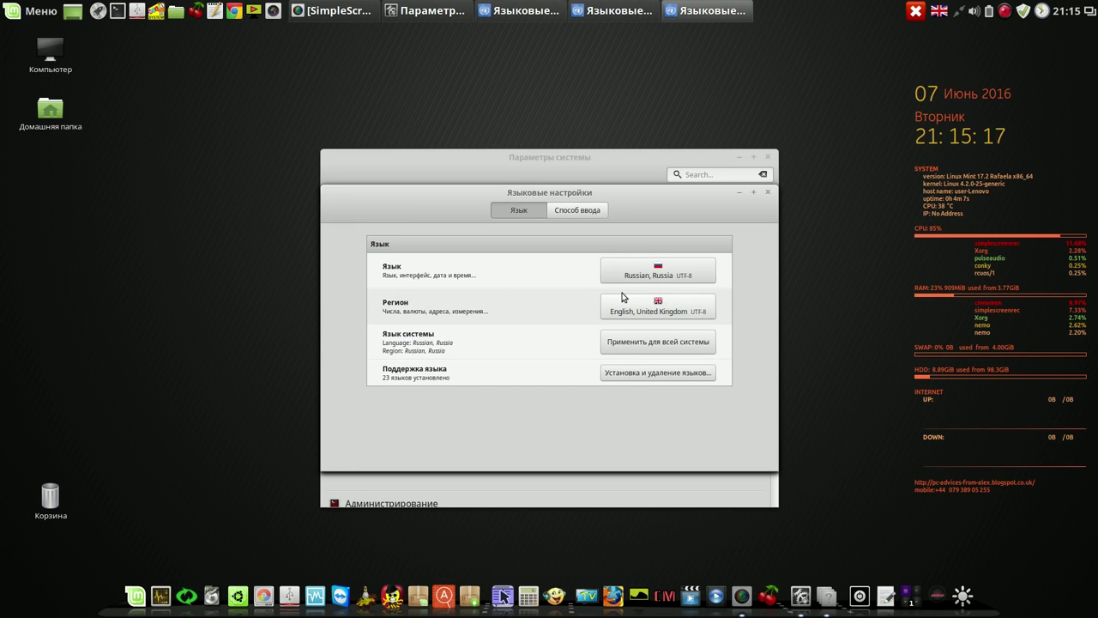
click(667, 307)
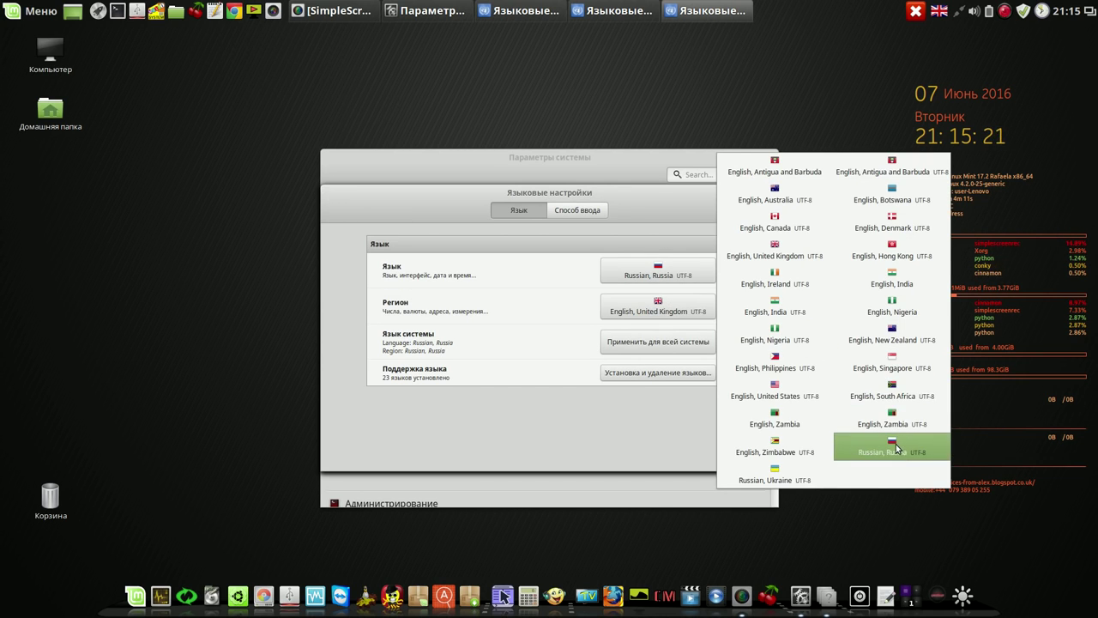
click(897, 447)
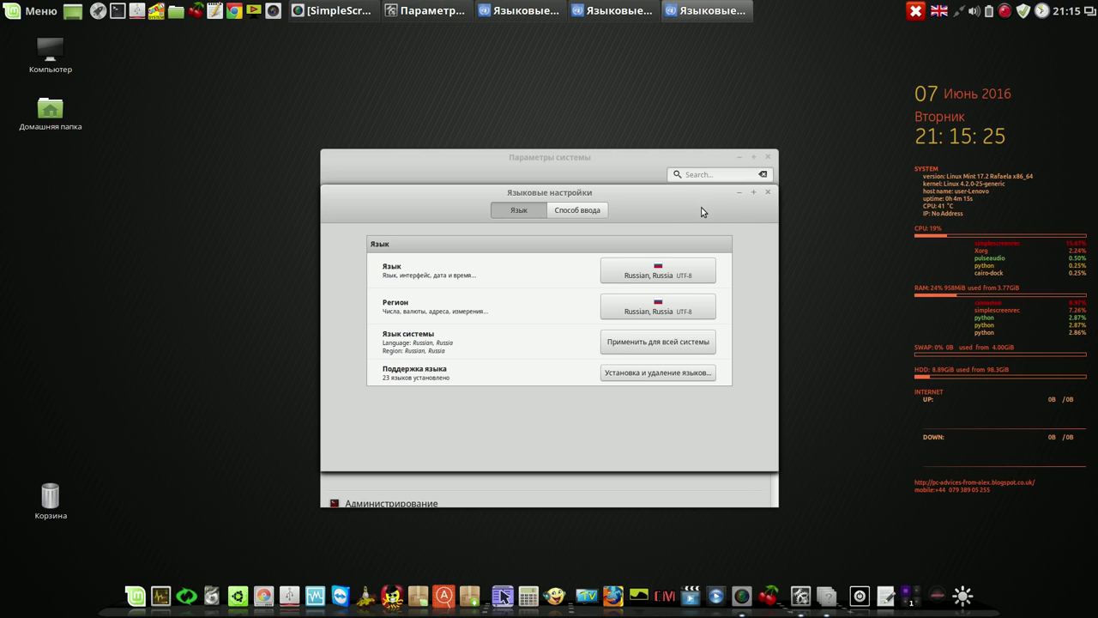
click(767, 193)
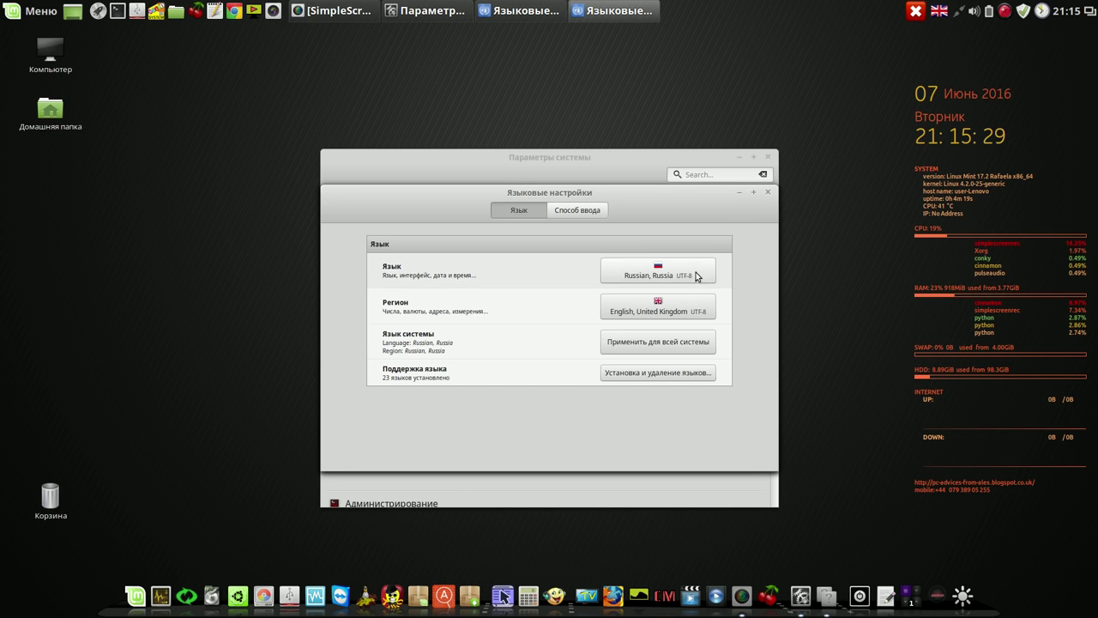
click(654, 309)
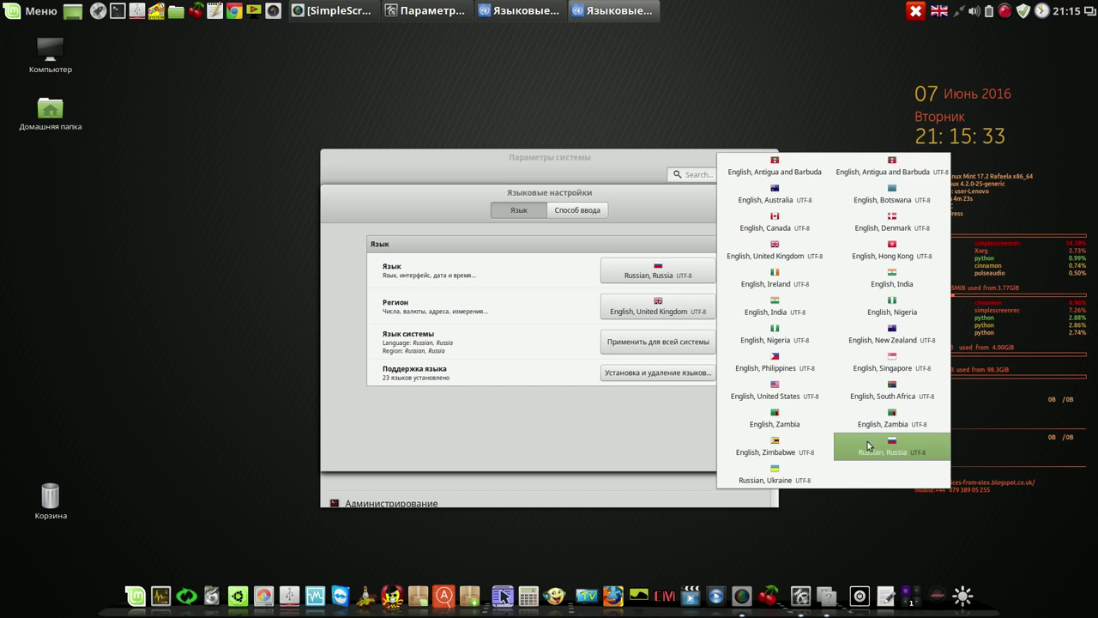
click(875, 445)
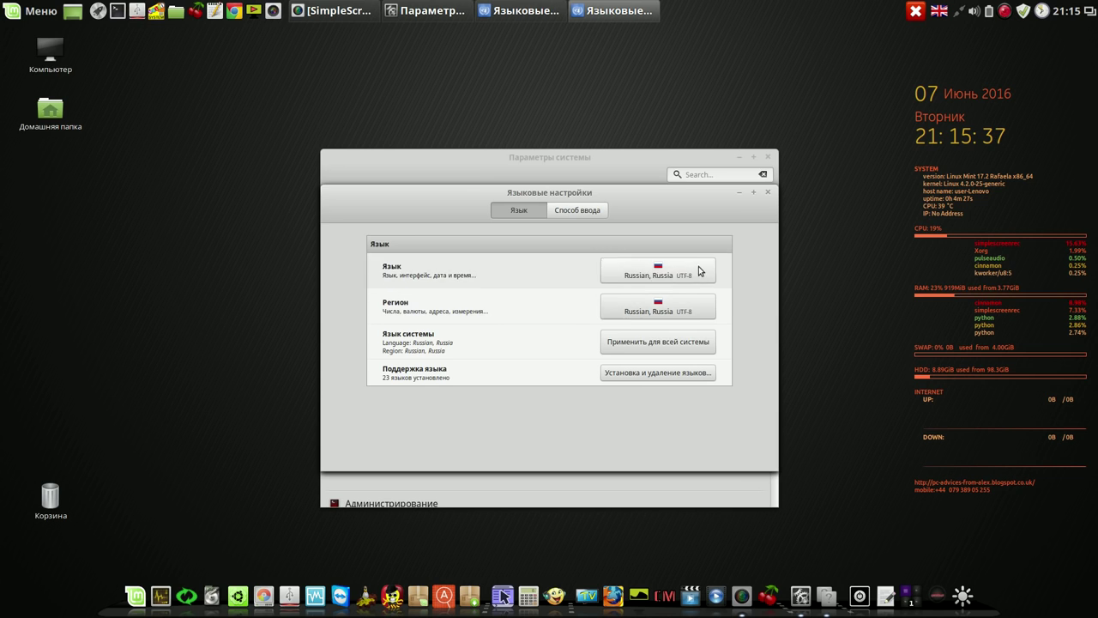
Close the duplicate language settings window and set the region in the remaining one to Russian, Russia UTF-8.
click(767, 193)
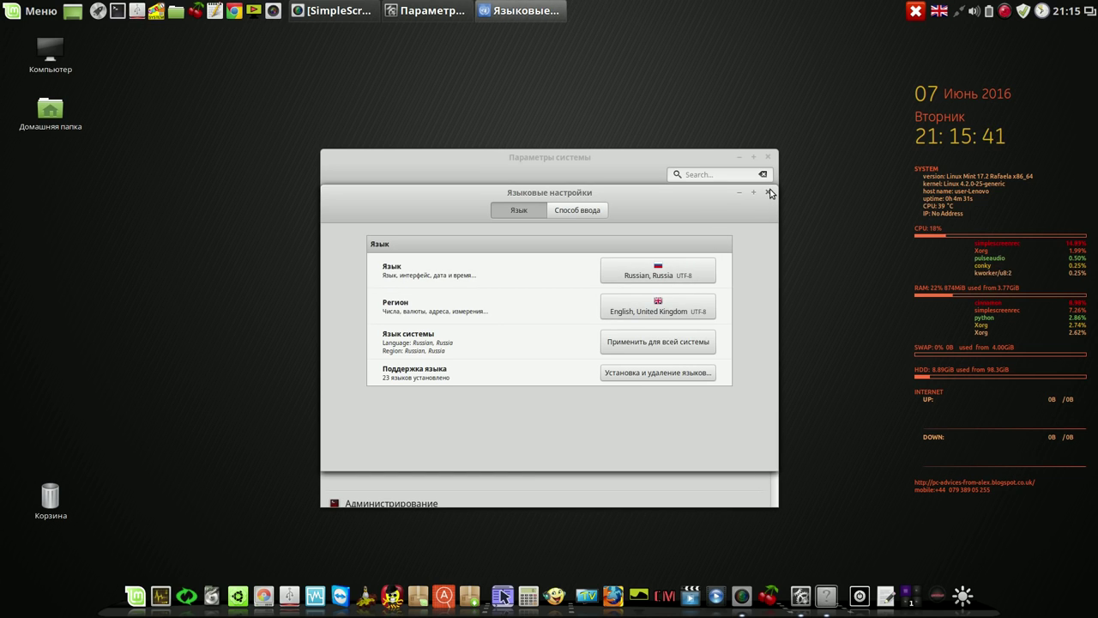
click(659, 303)
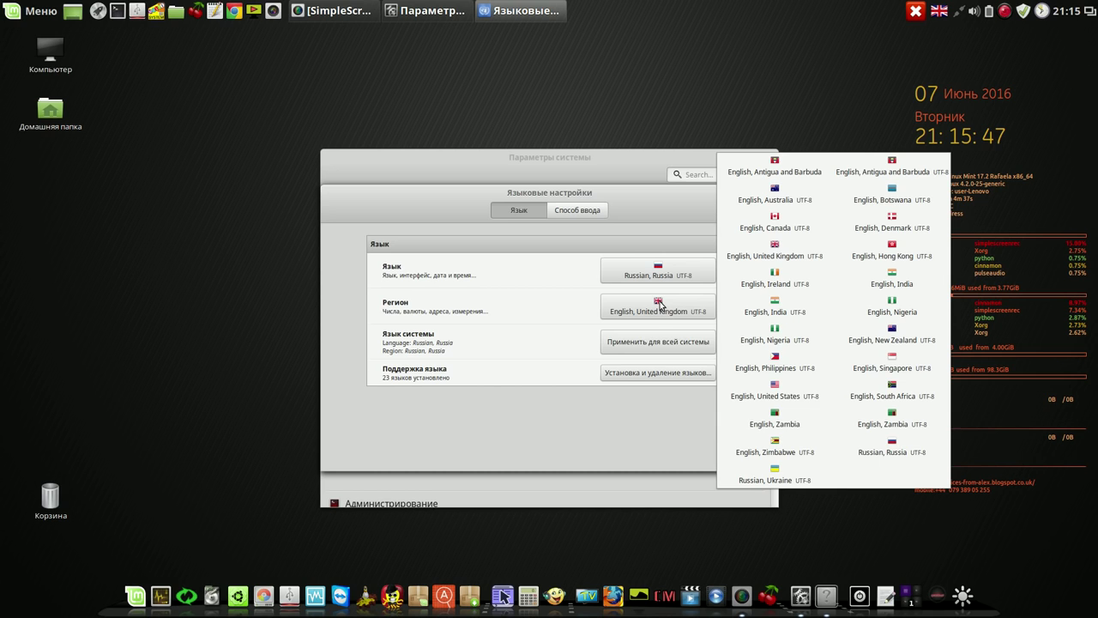
click(881, 447)
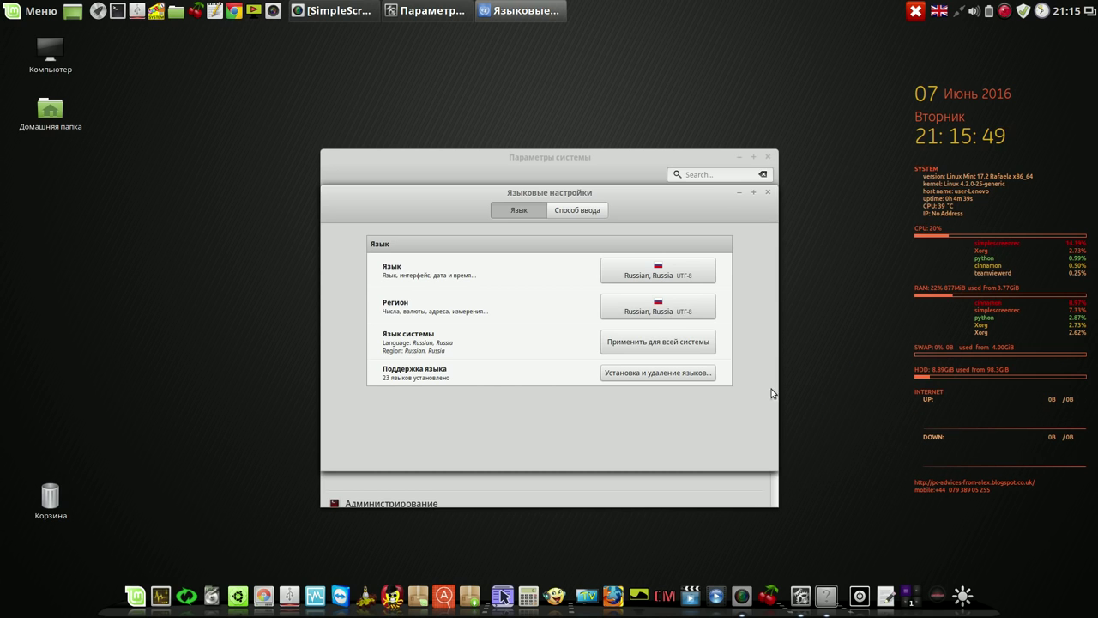
Apply the Russian language and region system-wide, authorise it with the administrator password, and close the language and system settings.
click(649, 344)
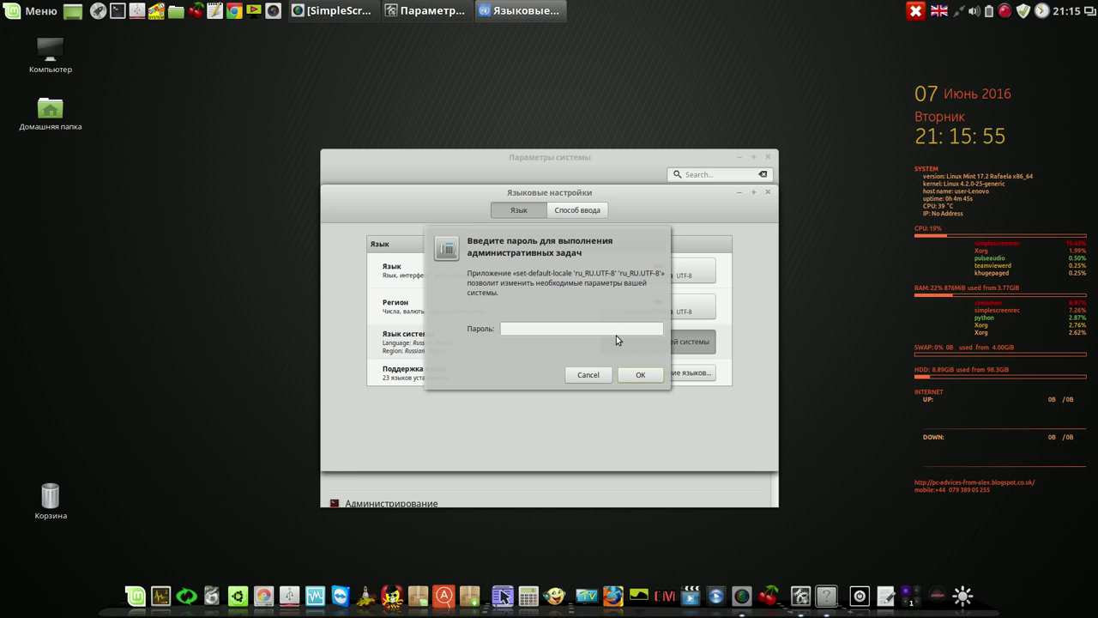
text(****)
click(641, 375)
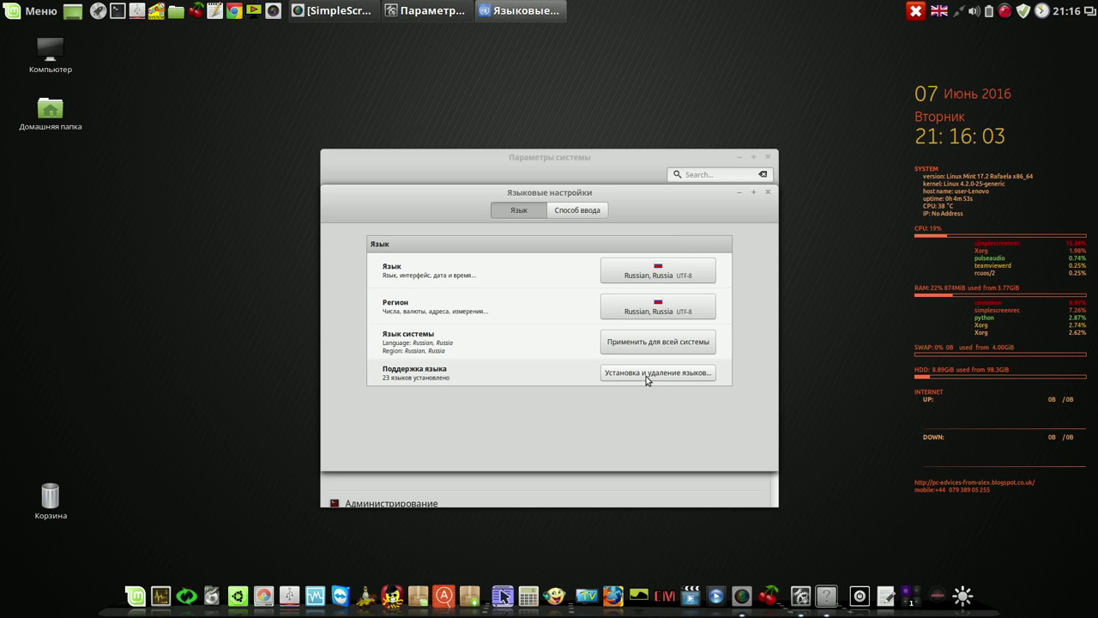
click(769, 193)
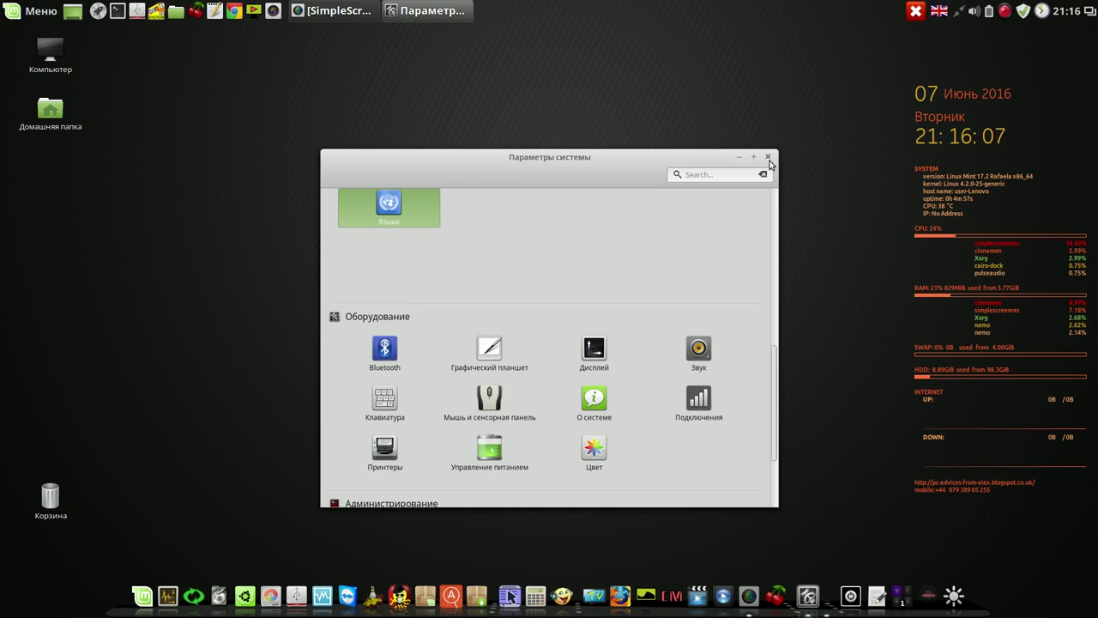
click(769, 157)
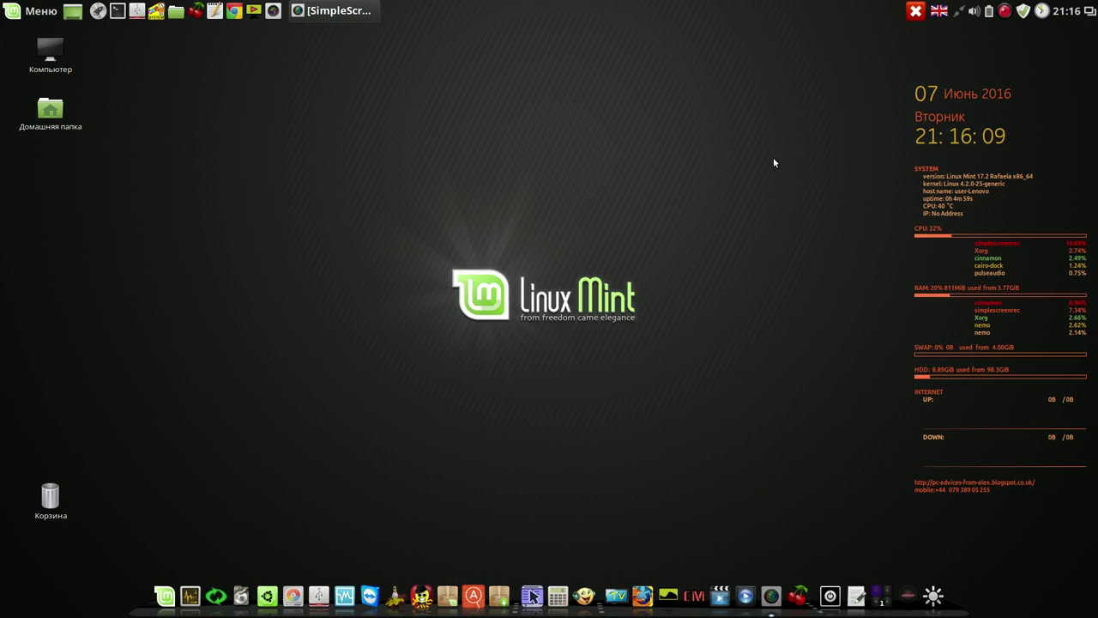
Launch LibreOffice 5.0 Calc, shrink its window and move it toward the middle of the desktop, inspect its interface language, and close it.
click(34, 10)
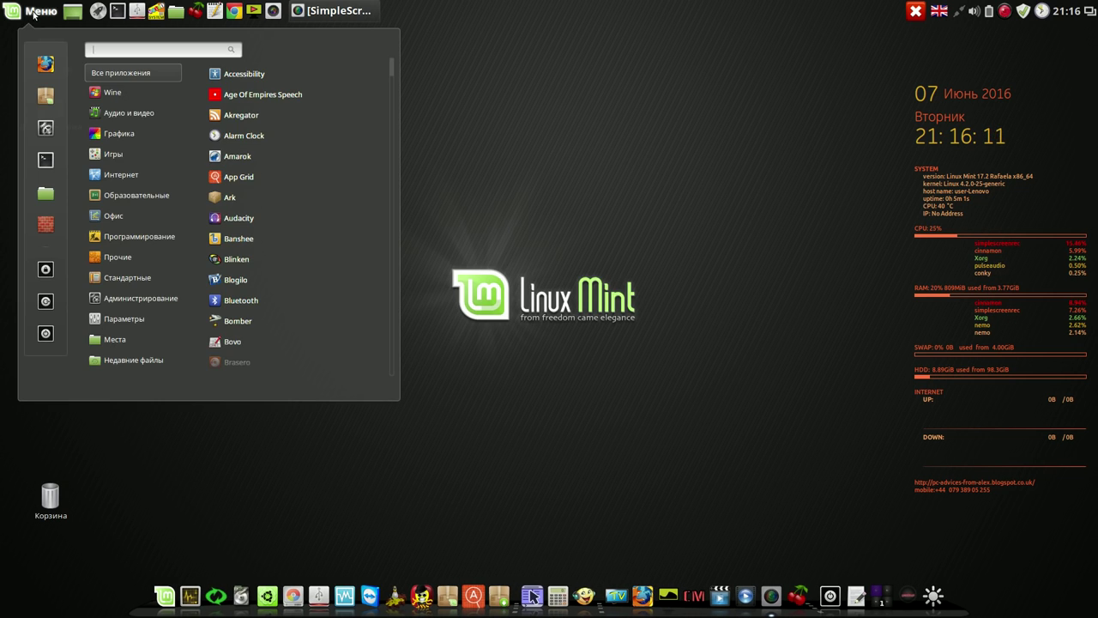
mouse_move(125, 239)
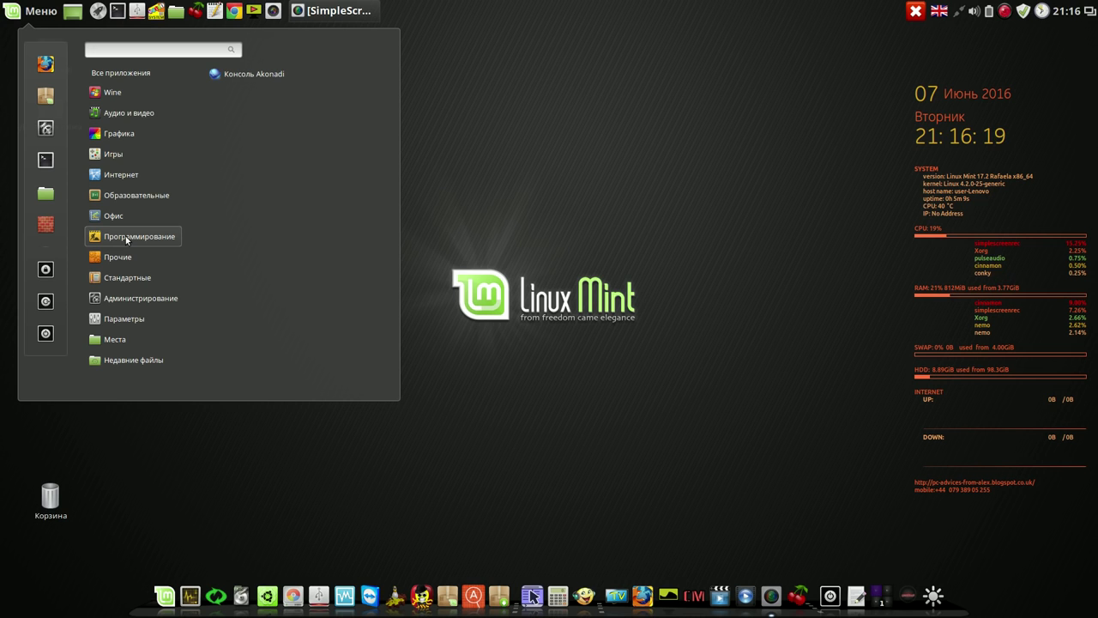
mouse_move(127, 210)
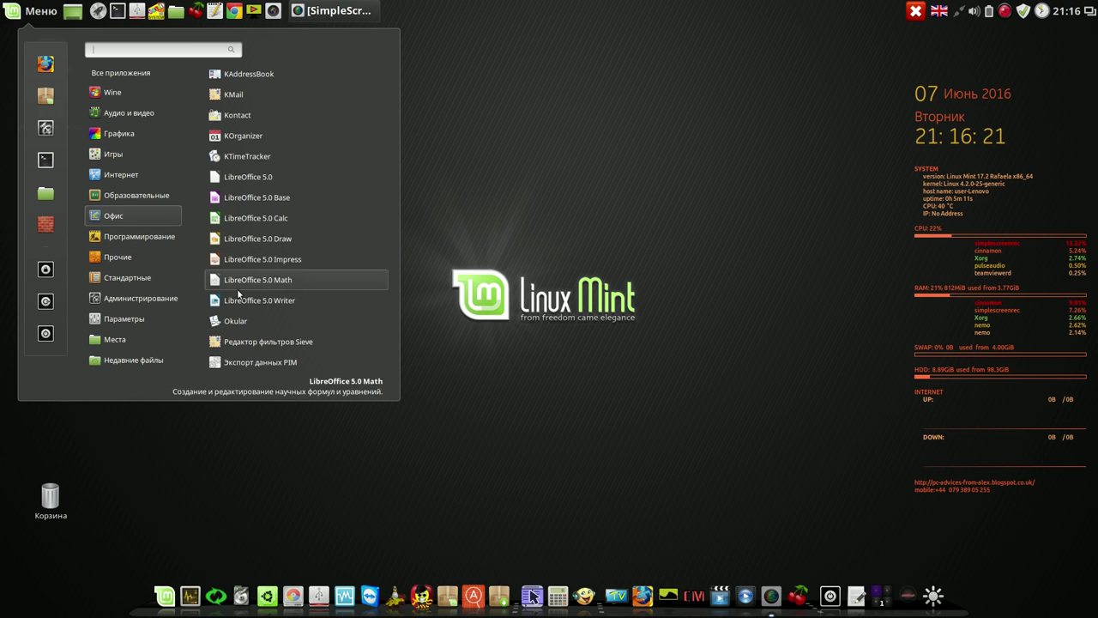
click(283, 220)
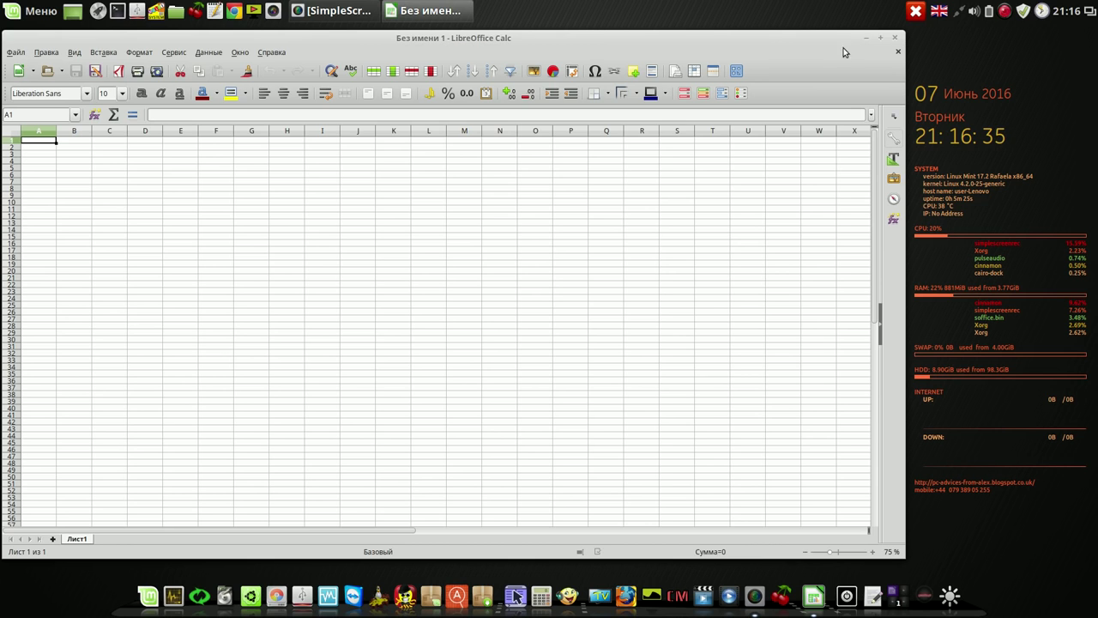
drag(902, 558, 736, 479)
drag(592, 43, 746, 45)
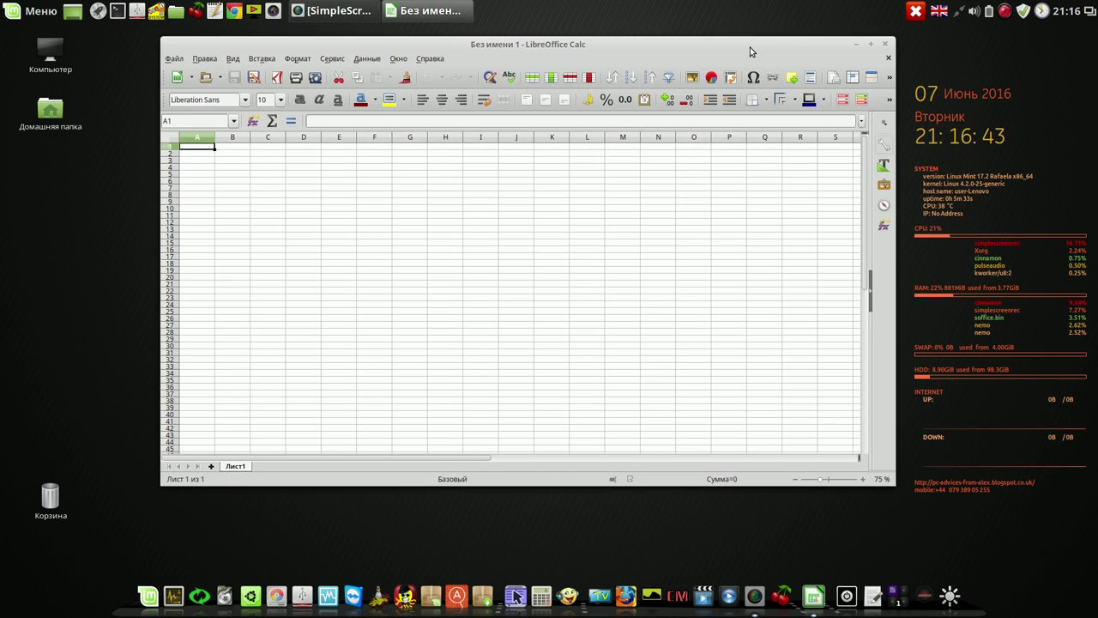
click(887, 50)
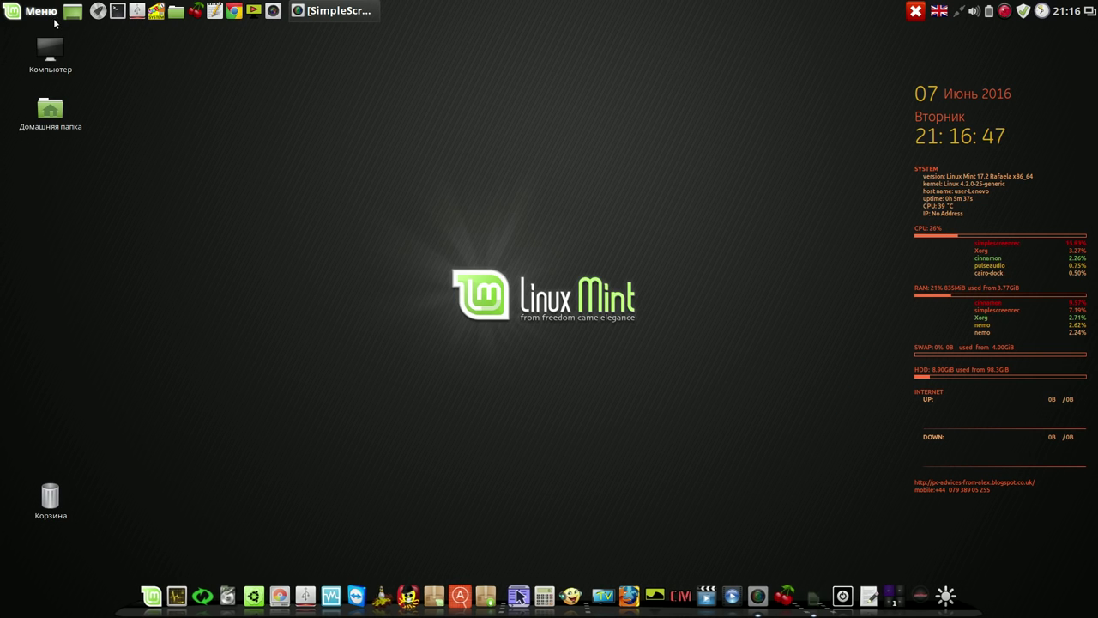
Launch the LibreOffice 5.0 start window and open the Языки page under Настройки языка in its options.
click(11, 11)
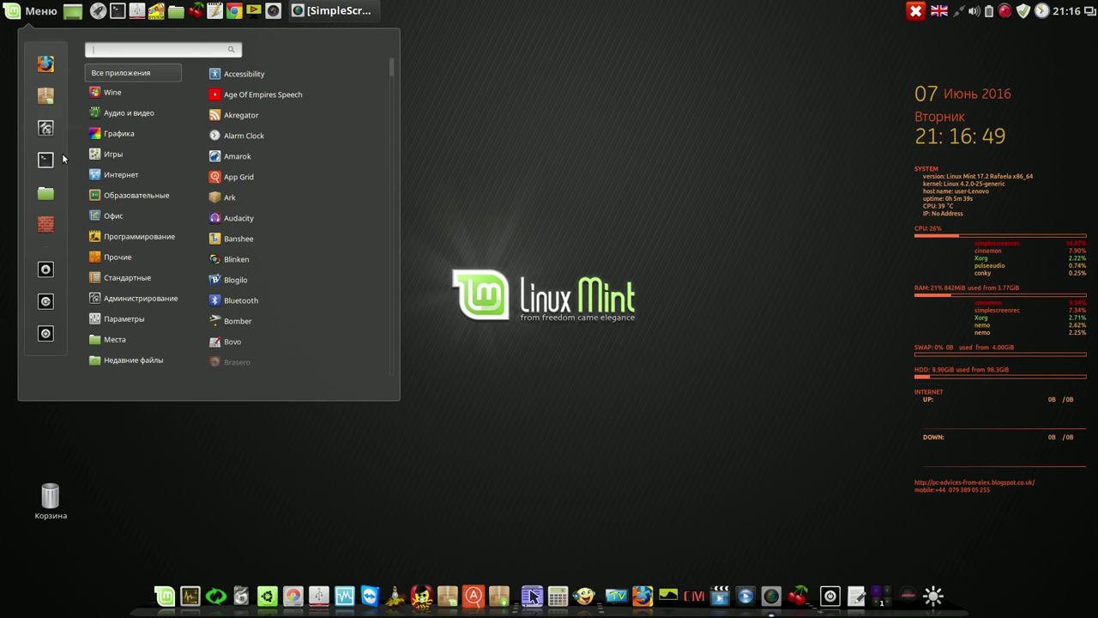
mouse_move(107, 217)
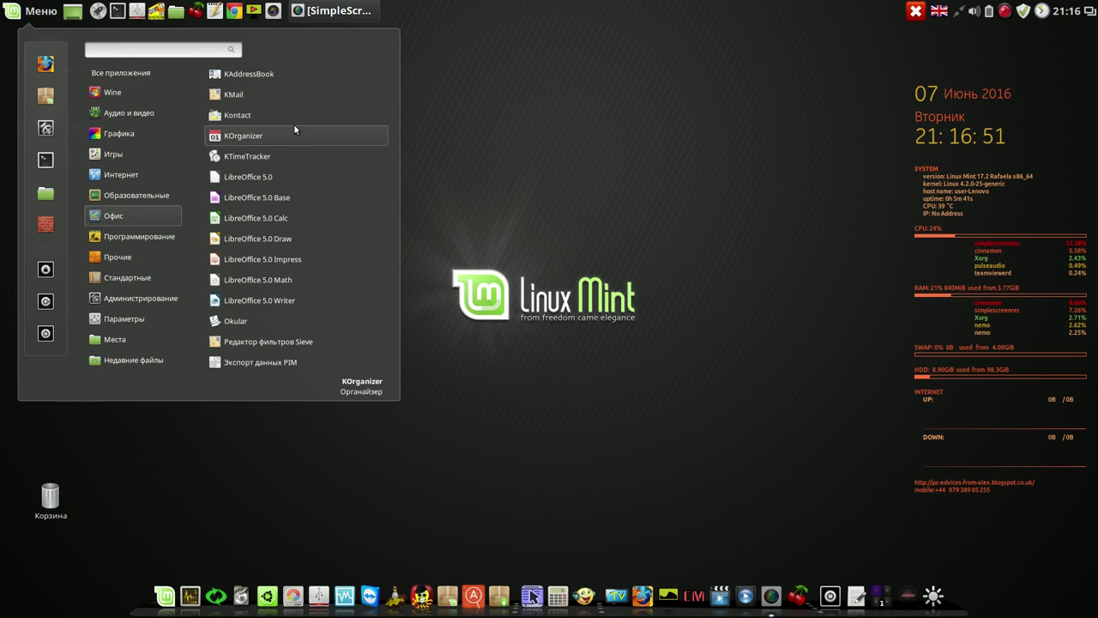
click(284, 179)
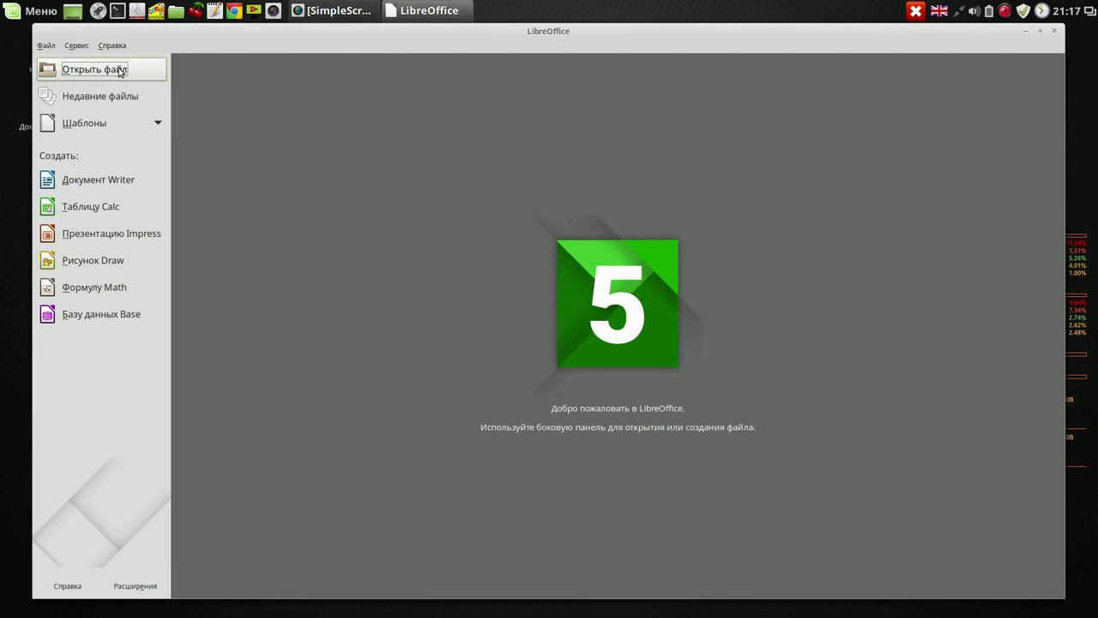
click(77, 47)
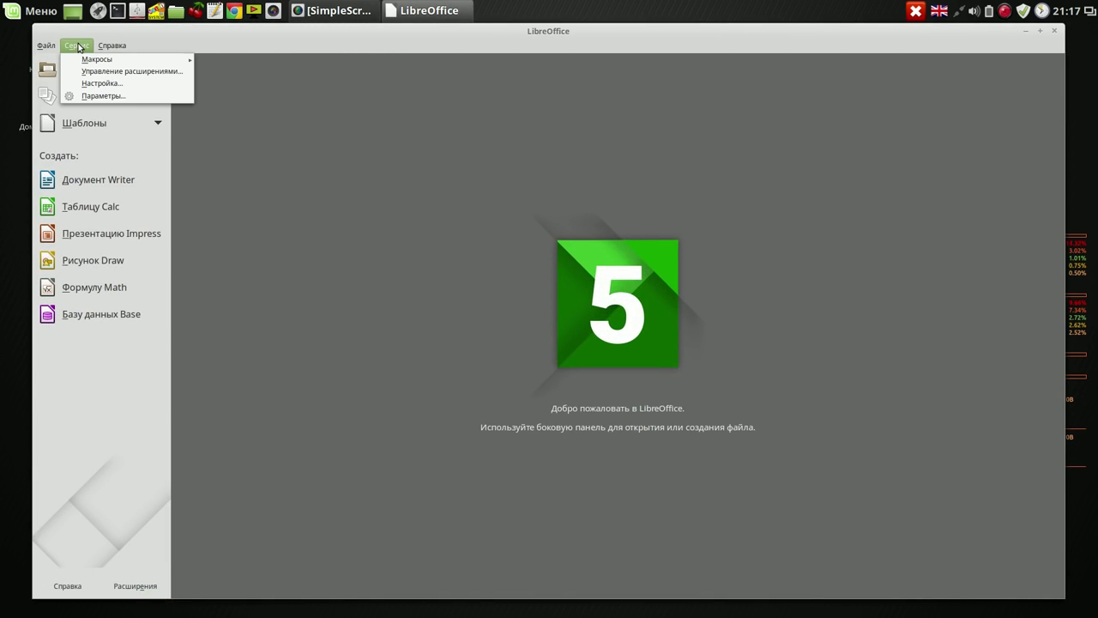
click(94, 96)
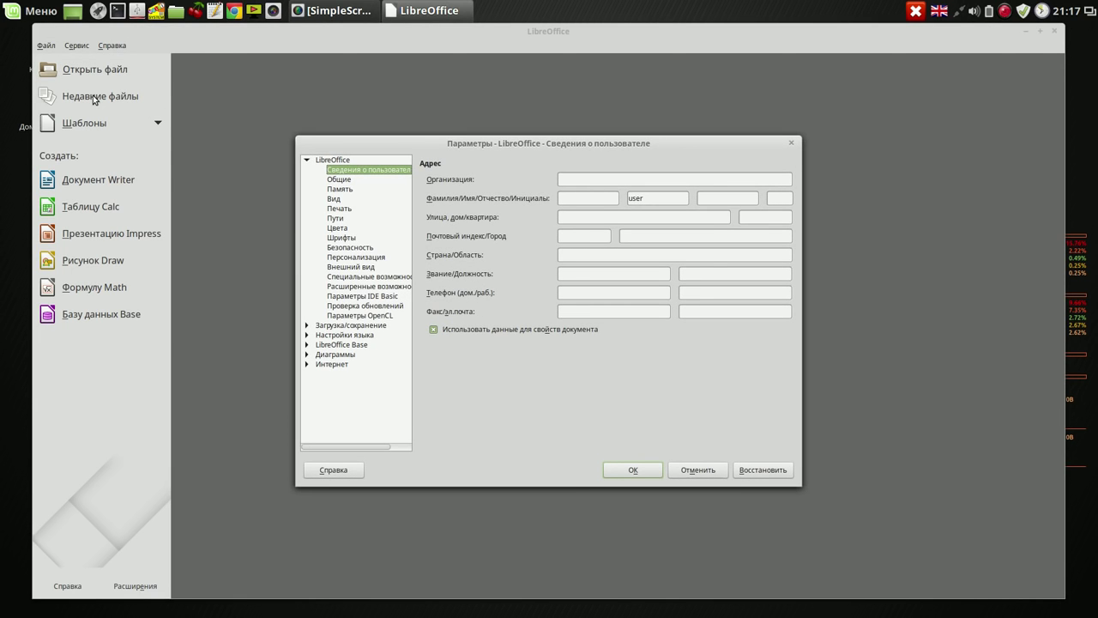
click(358, 335)
click(307, 335)
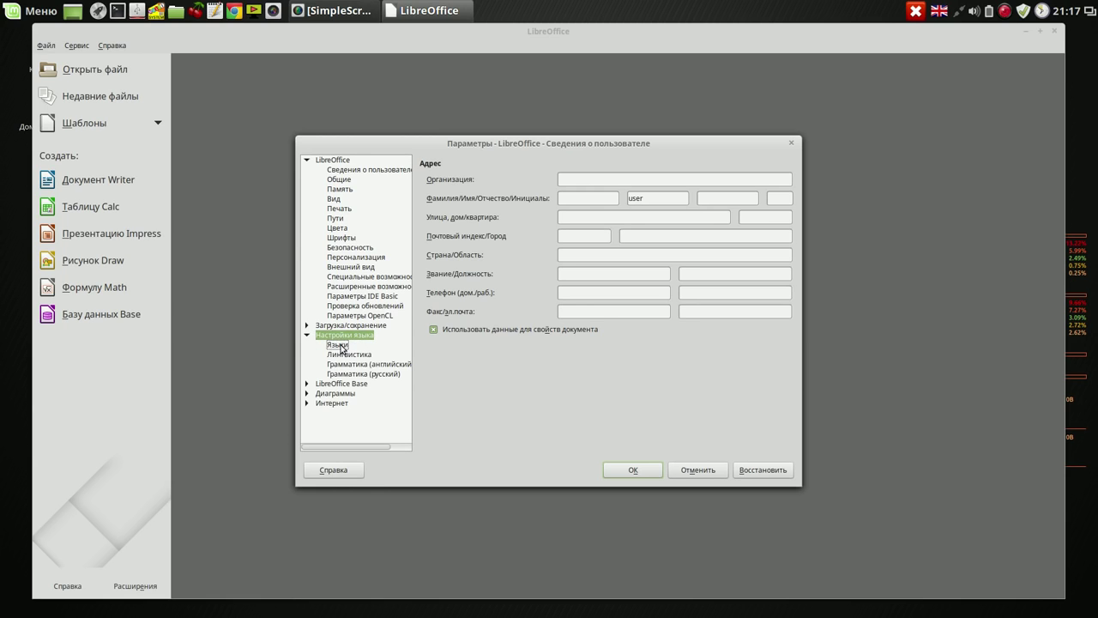
click(338, 345)
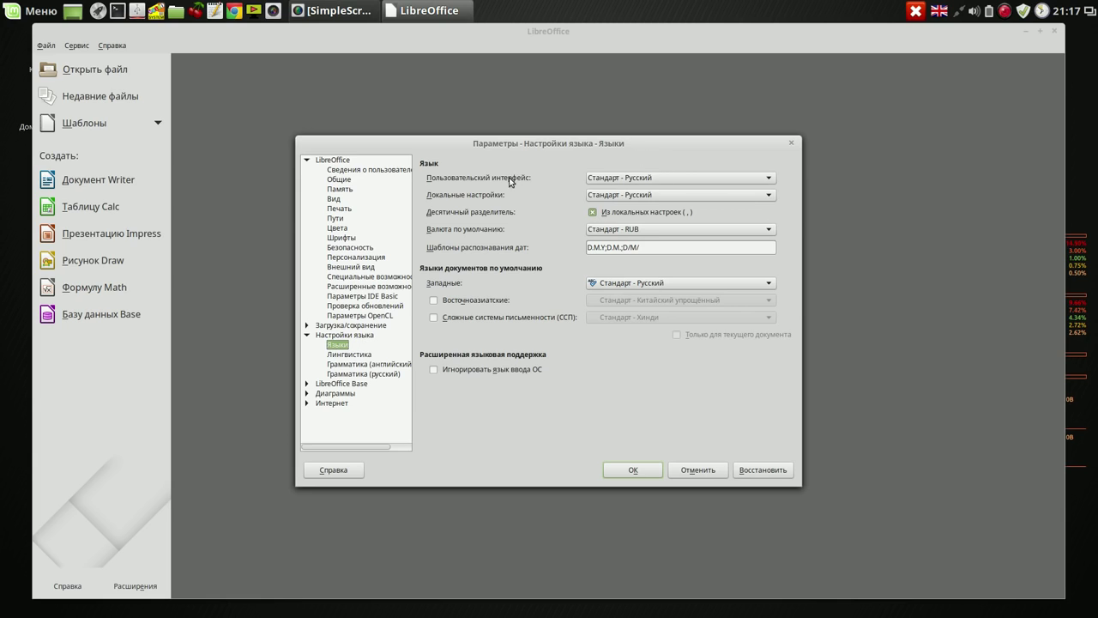
View the available user interface languages, cancel the options without changing anything, and close LibreOffice.
click(770, 180)
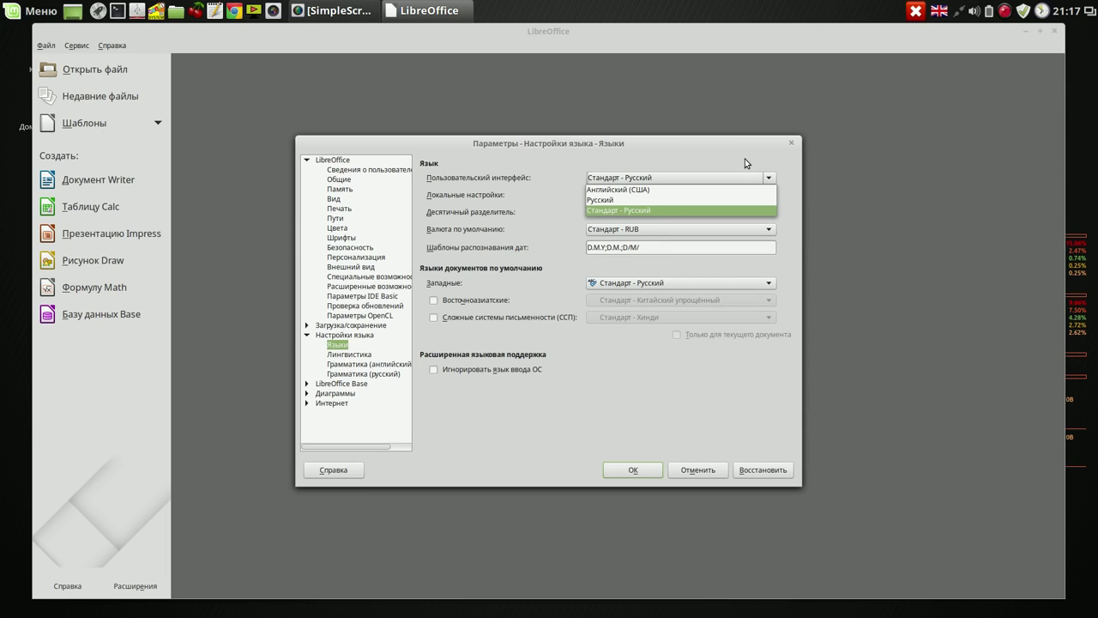
click(745, 161)
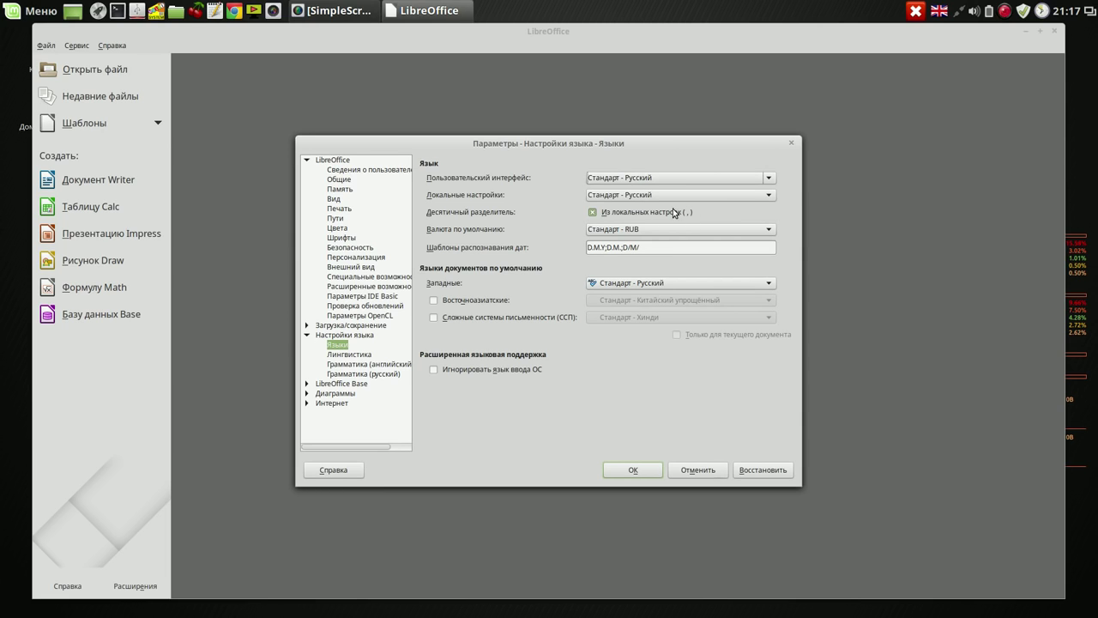
click(700, 470)
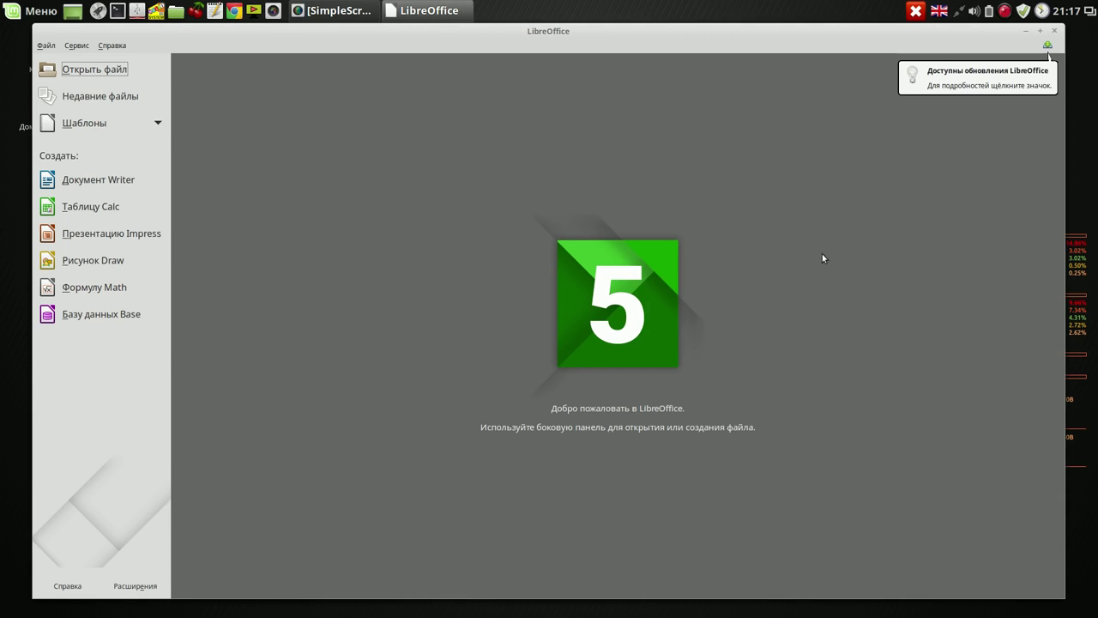
click(1056, 33)
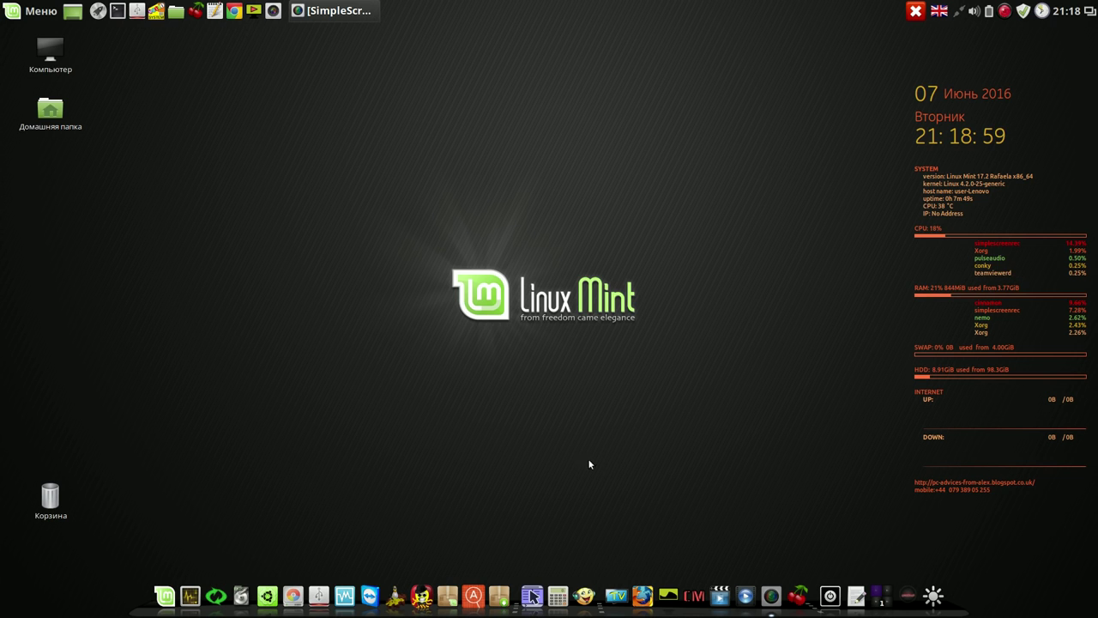
Launch Balabolka and switch its interface language to English.
click(585, 592)
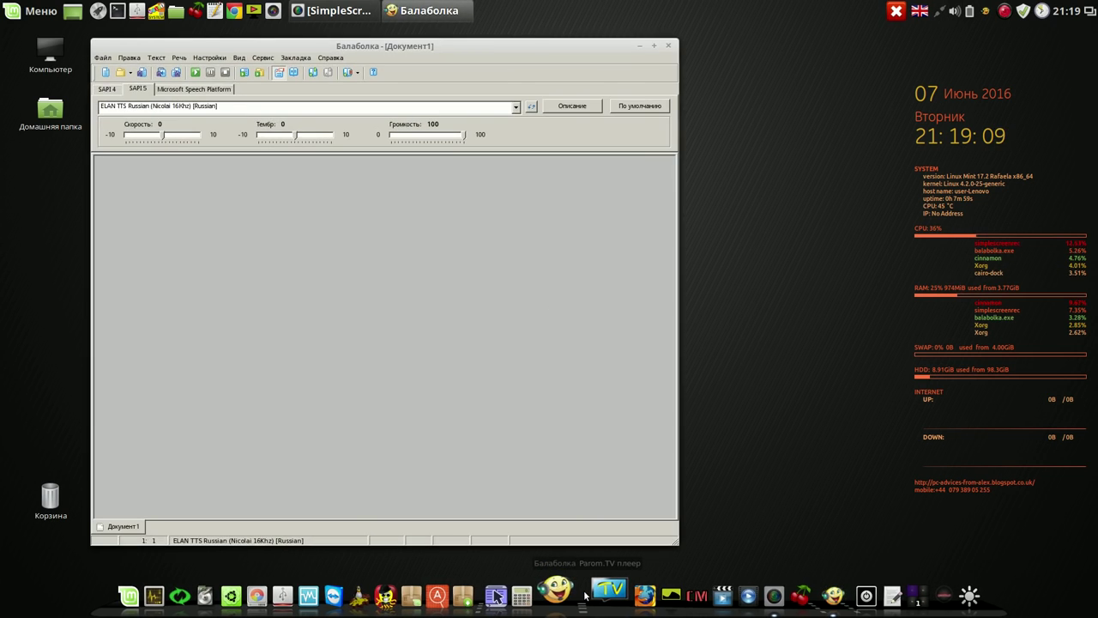
click(300, 60)
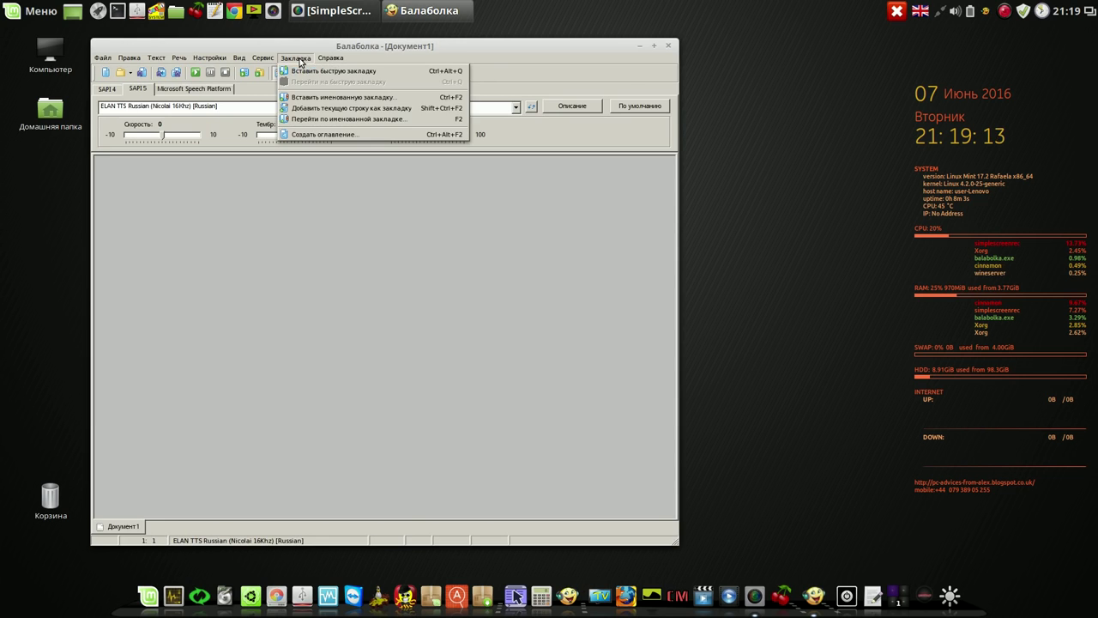
mouse_move(261, 59)
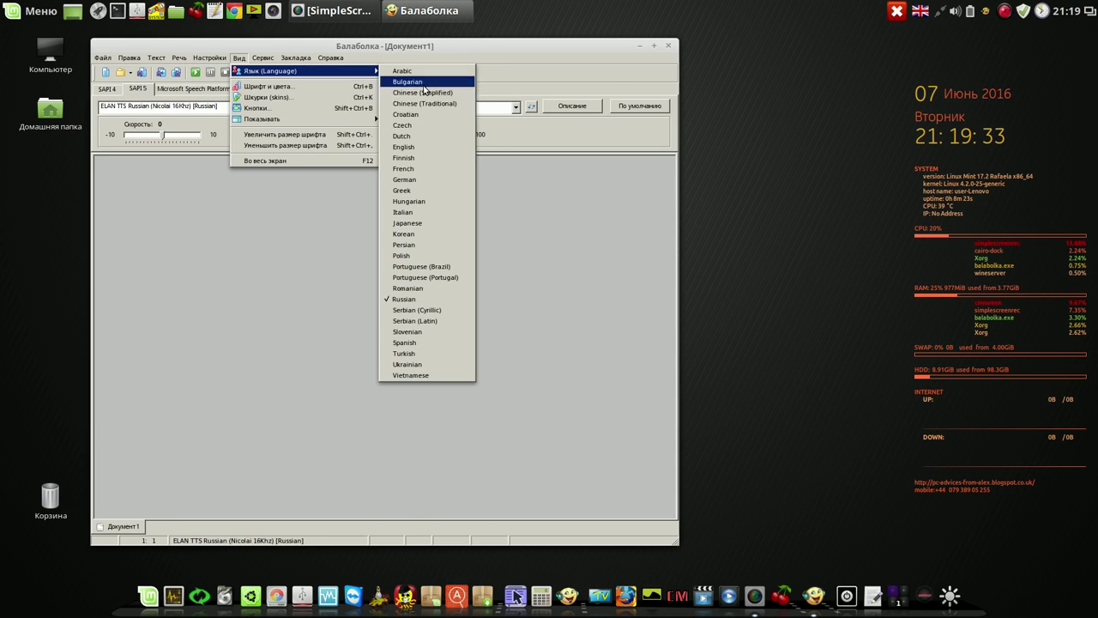
click(449, 147)
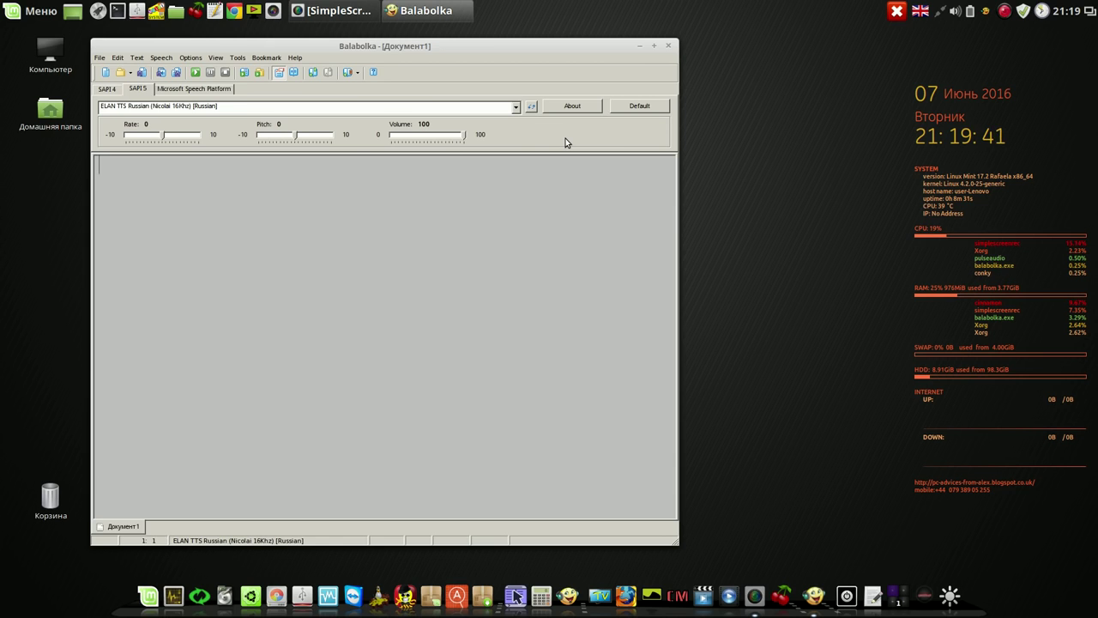
Switch the Balabolka interface language back to Russian and close the program.
click(219, 60)
mouse_move(228, 72)
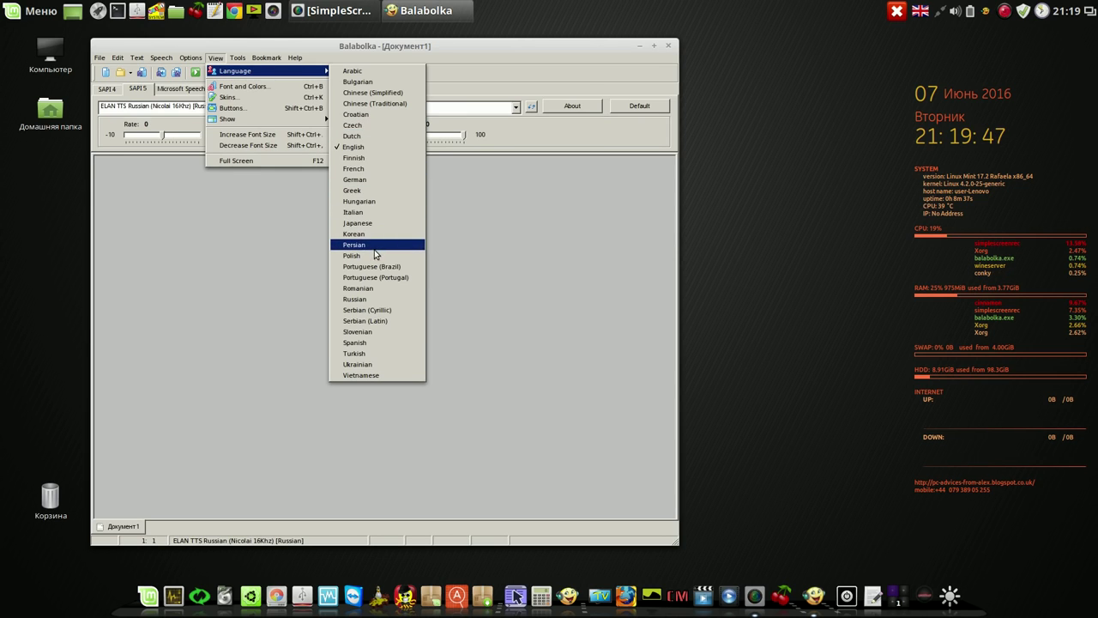
click(372, 299)
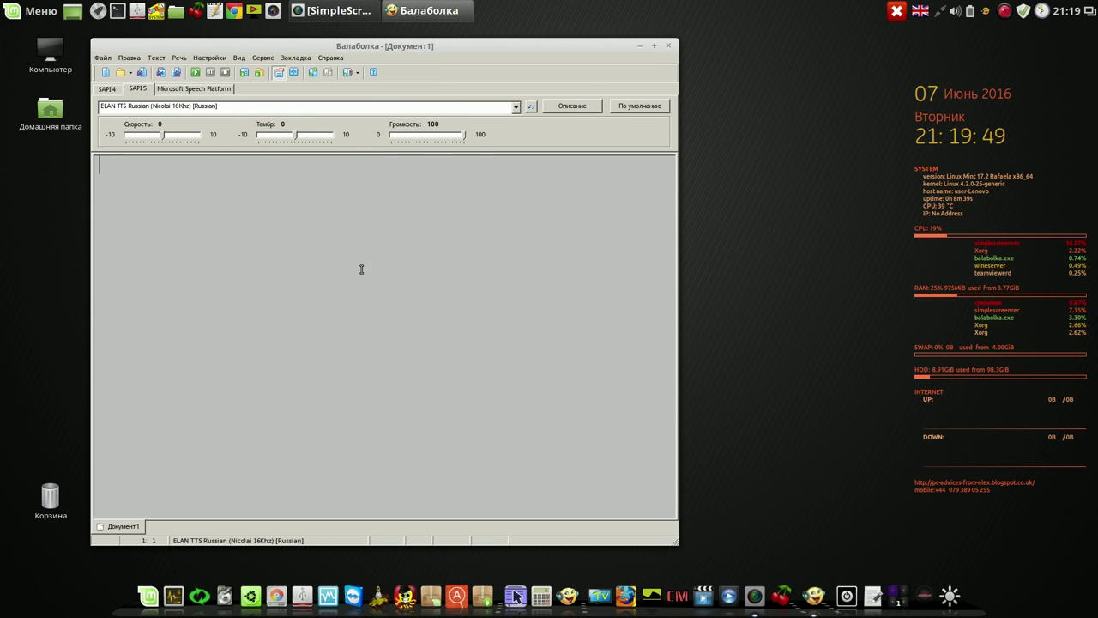
click(669, 46)
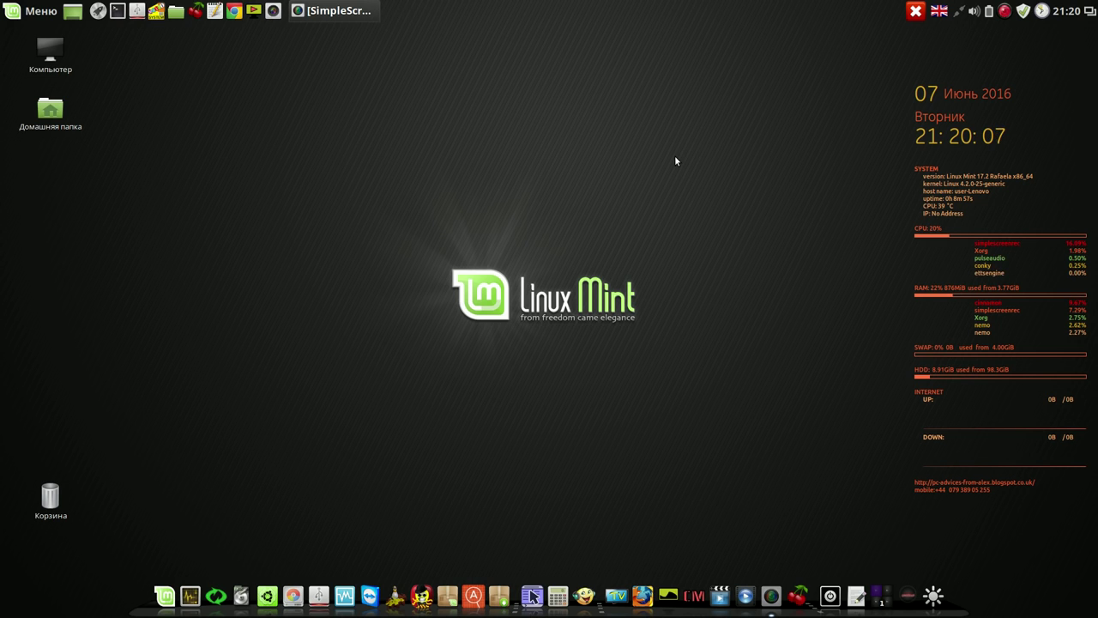
Open the home folder in the file manager and go to the proba folder inside Документы.
right_click(1005, 11)
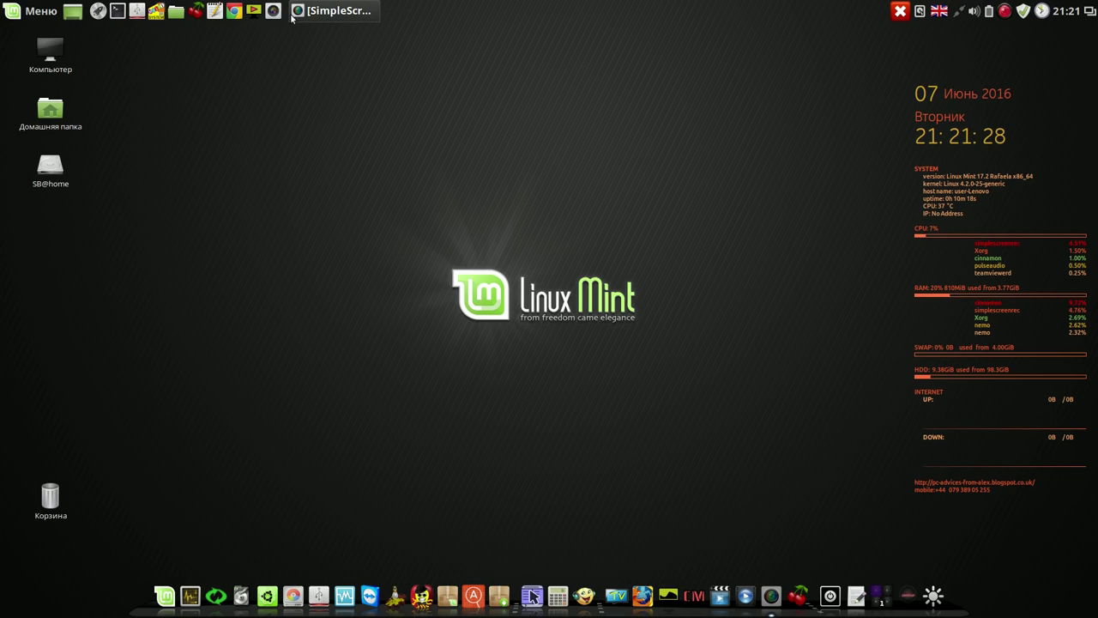
click(176, 10)
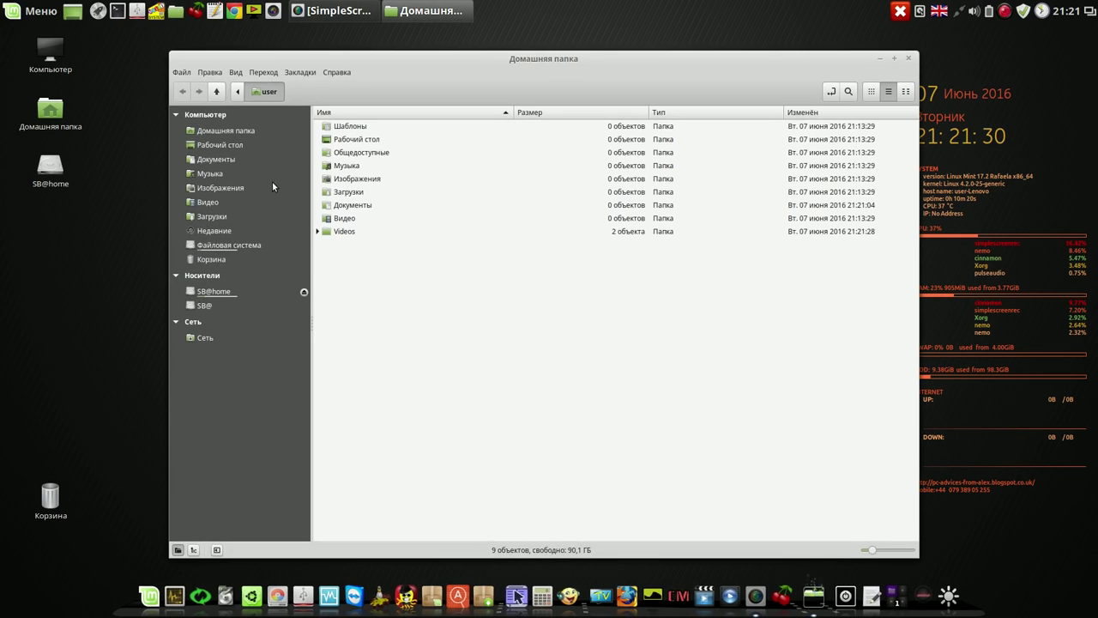
click(223, 159)
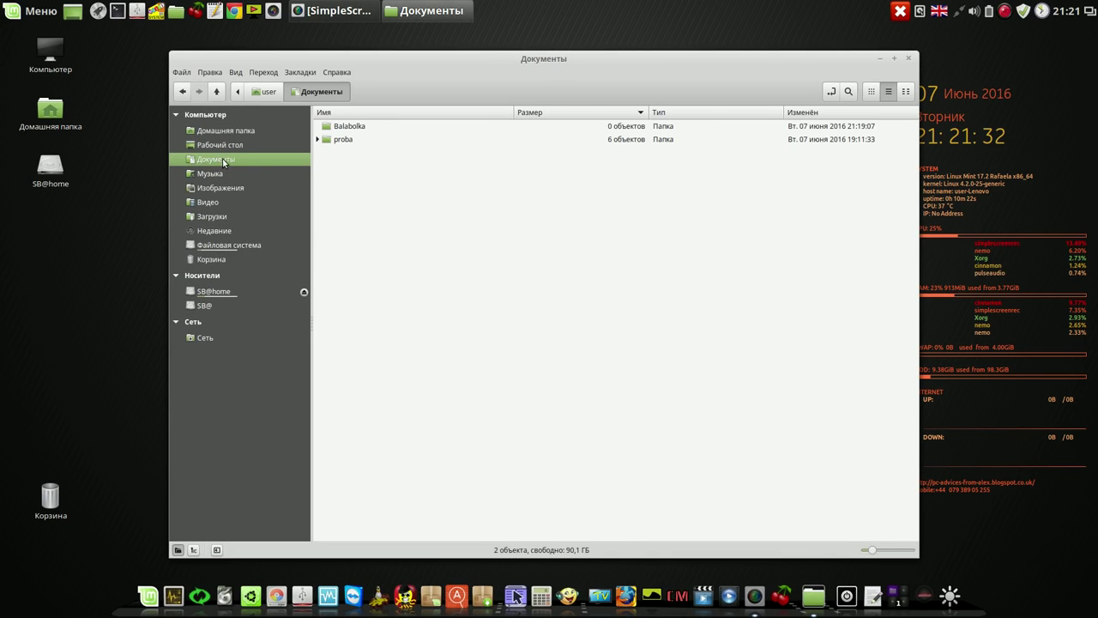
double_click(334, 140)
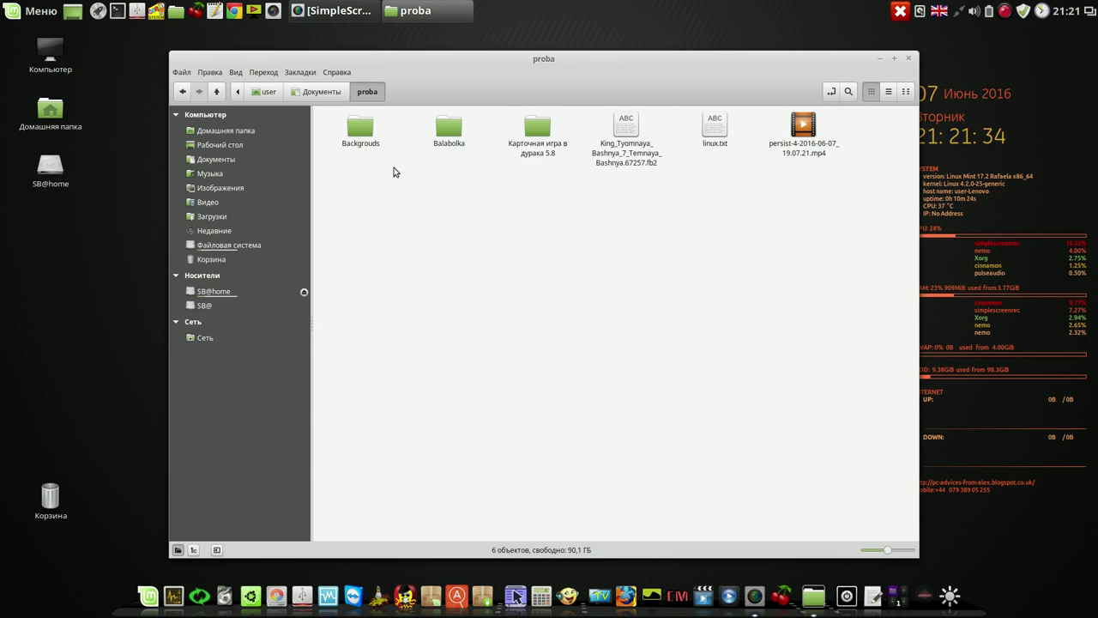
Run SetupDurak.exe from the Карточная игра в дурака 5.8 folder with the Wine program loader and complete the installation.
double_click(538, 129)
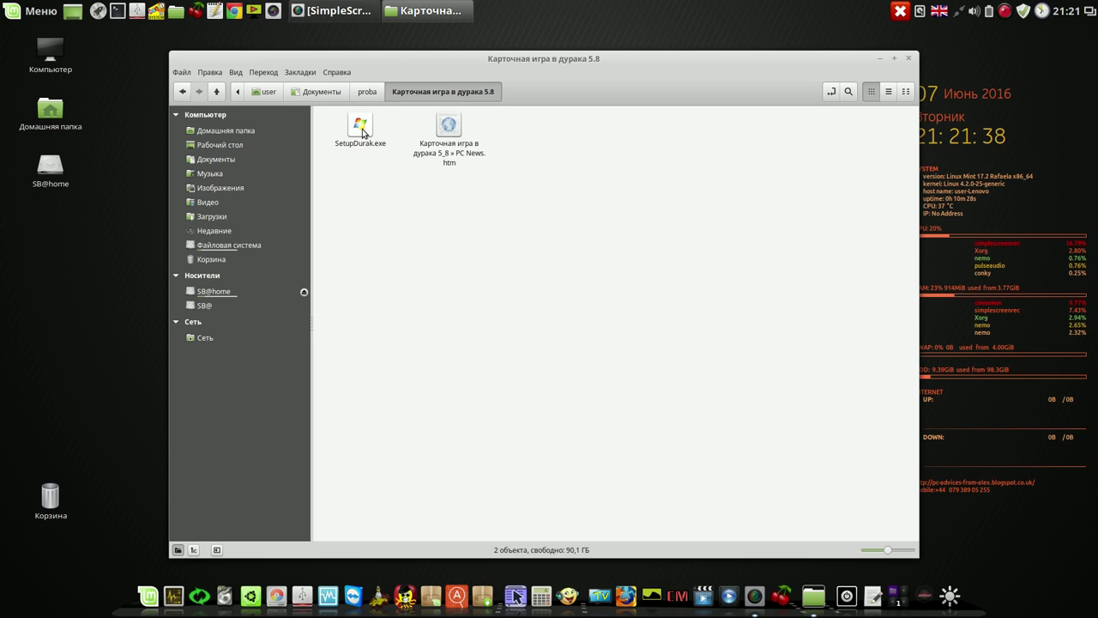
right_click(362, 131)
mouse_move(390, 158)
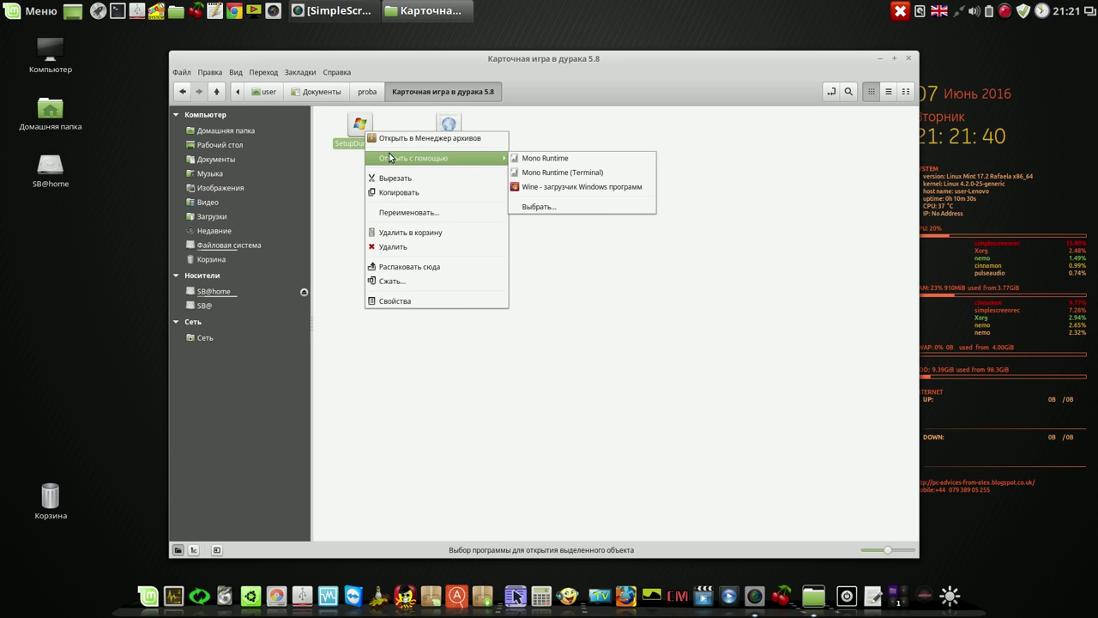
click(551, 186)
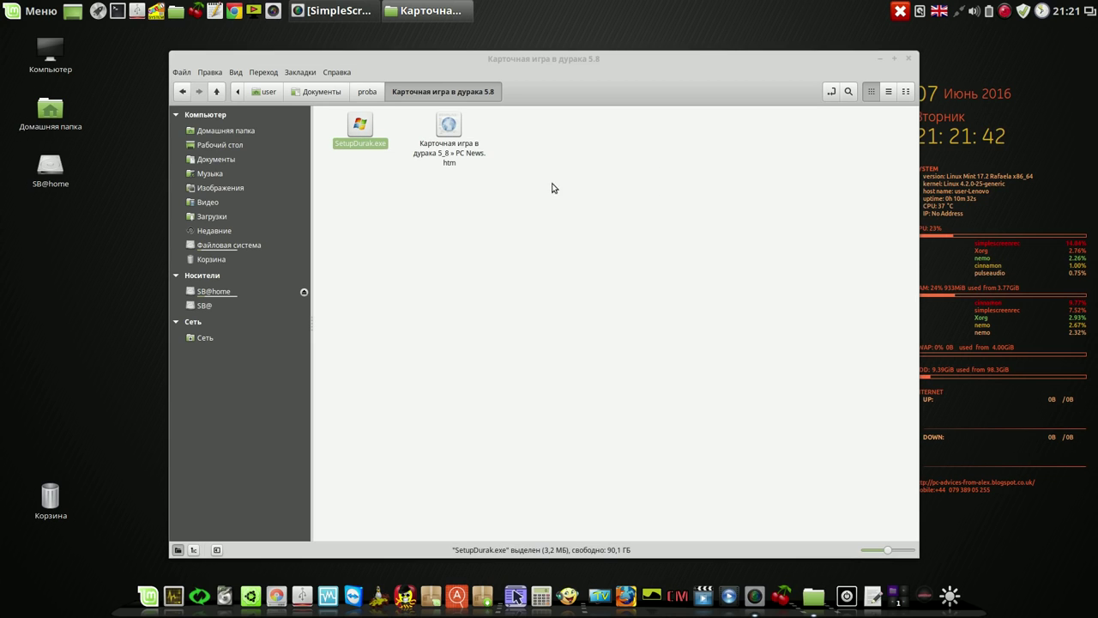
click(573, 362)
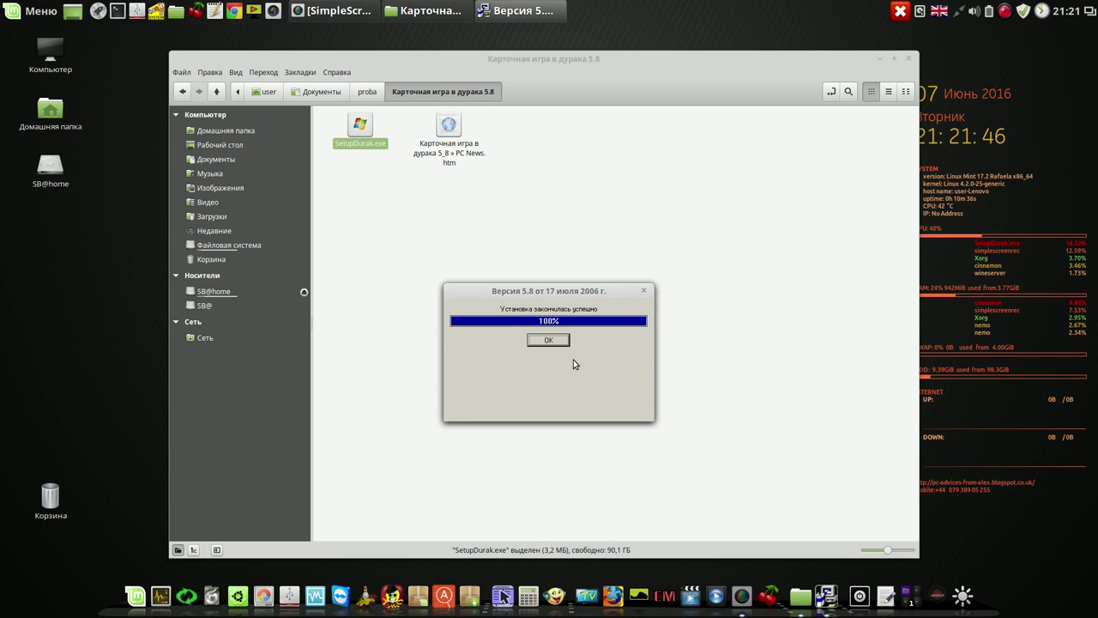
click(548, 339)
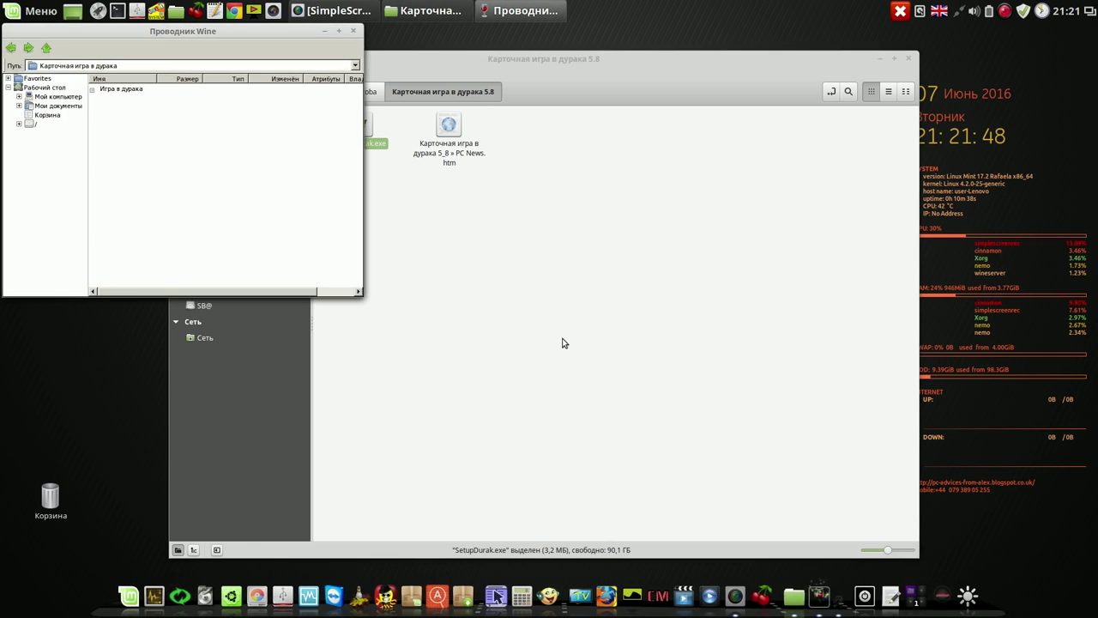
Close the file manager, launch Игра в дурака from the Wine explorer, and close the explorer.
click(909, 60)
double_click(122, 90)
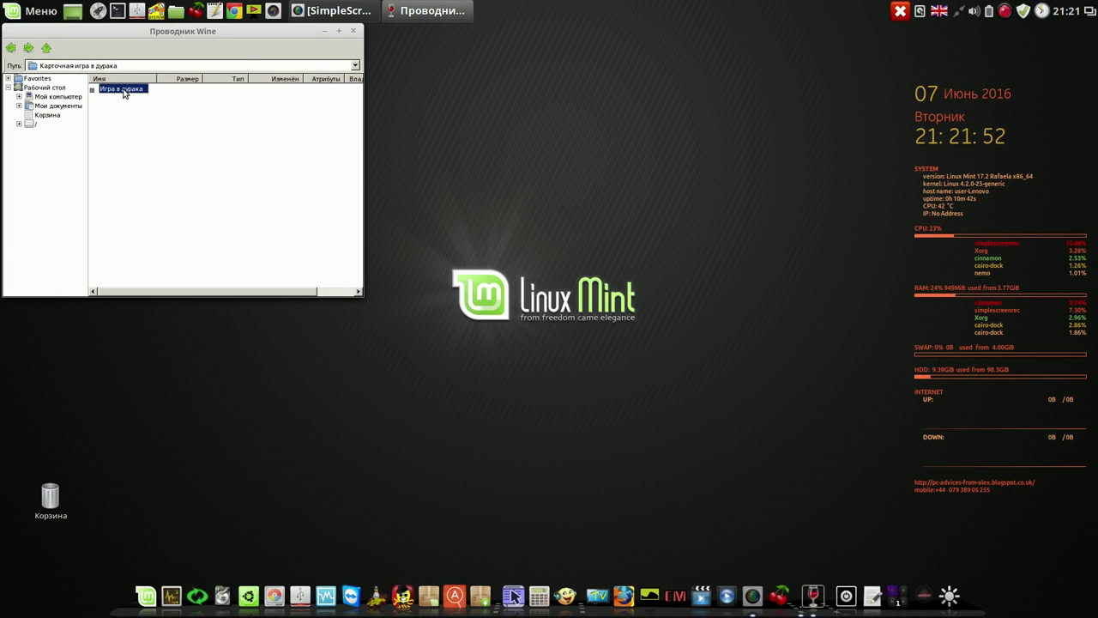
click(352, 30)
drag(620, 174, 422, 75)
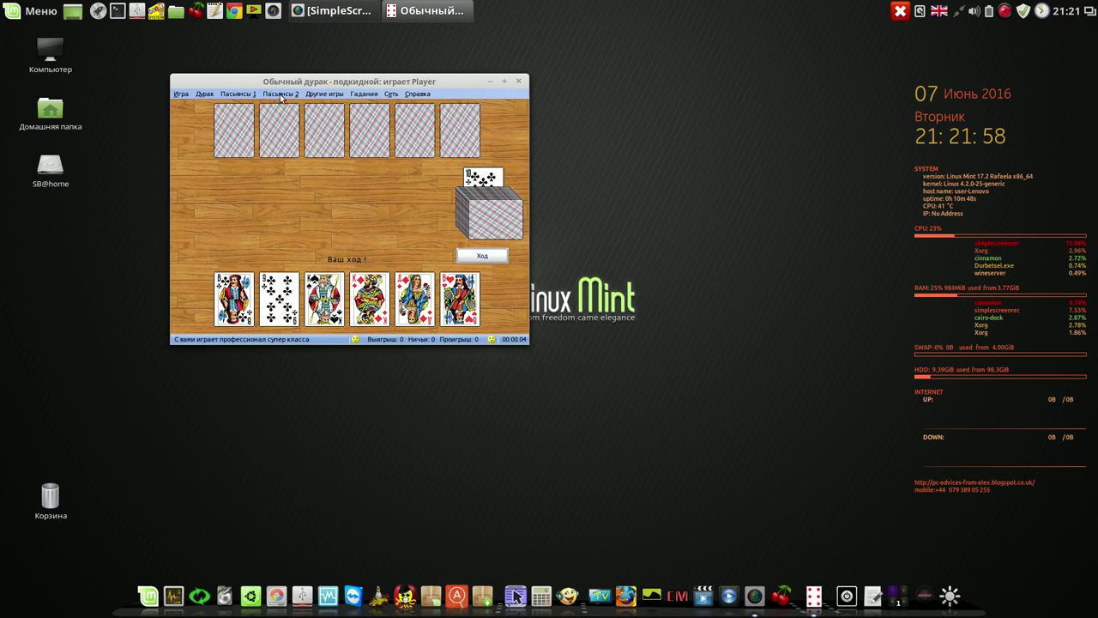
Start the Кинг card game, slightly enlarge its window, and move it towards the upper-left of the desktop.
click(329, 94)
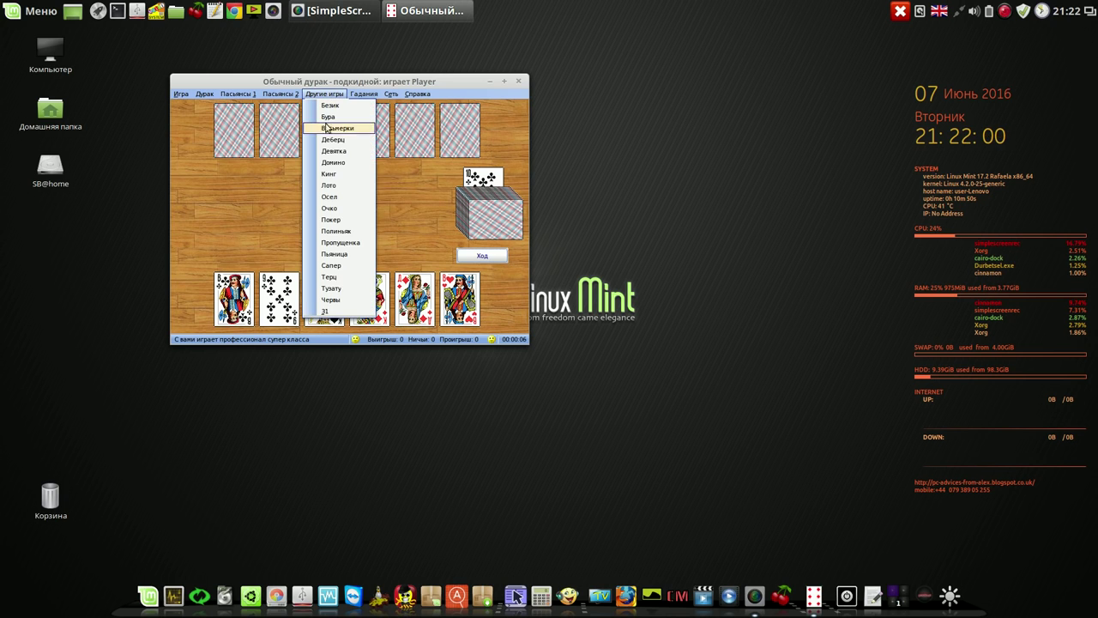
click(335, 172)
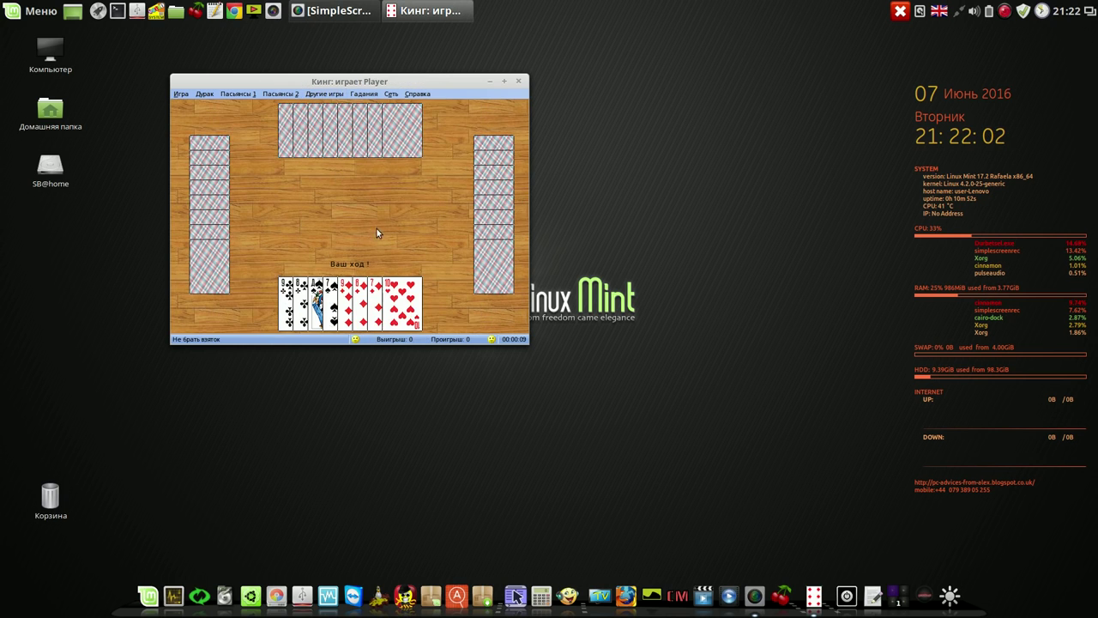
drag(516, 339, 548, 378)
drag(495, 80, 428, 60)
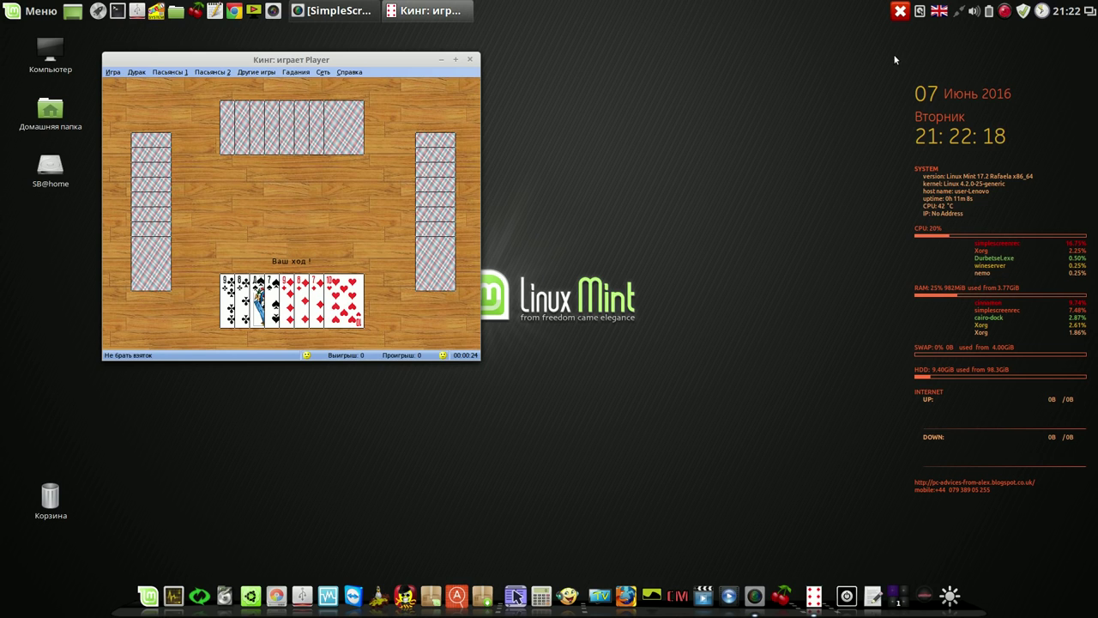
right_click(1007, 14)
click(1009, 28)
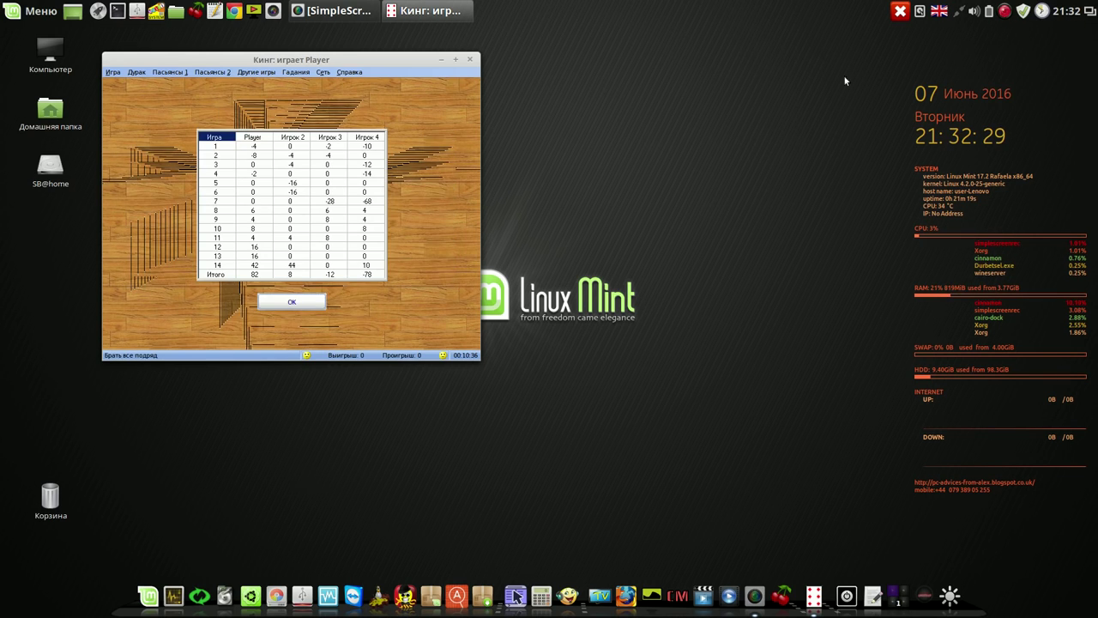
Confirm the final Кинг results, move the Игра окончена dialog clear of the score table, and dismiss both to deal a new game.
click(300, 305)
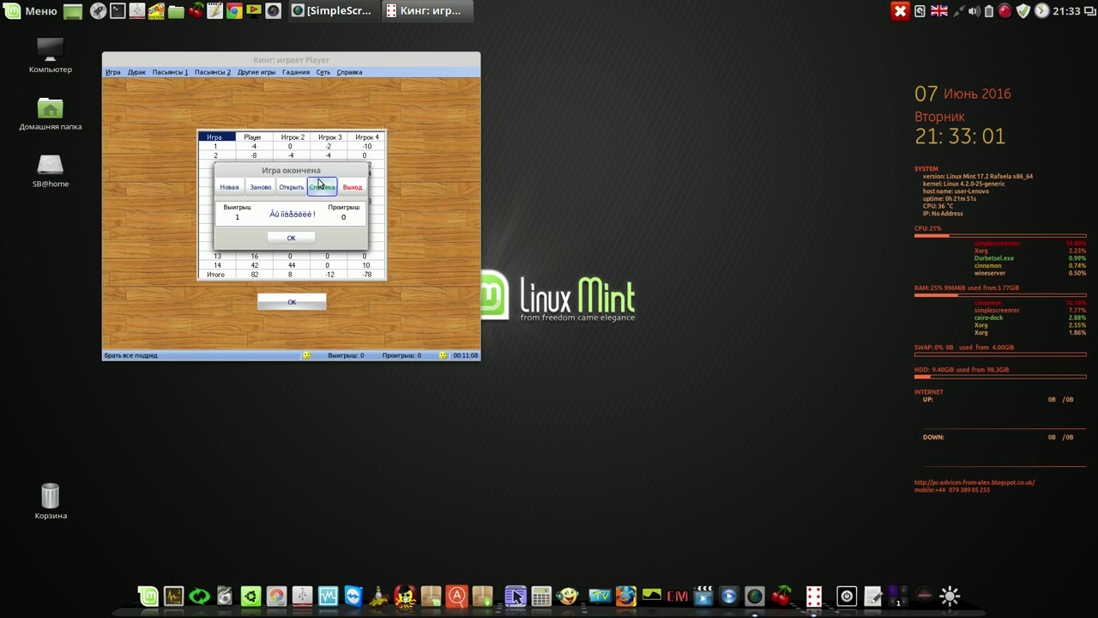
drag(325, 169, 522, 120)
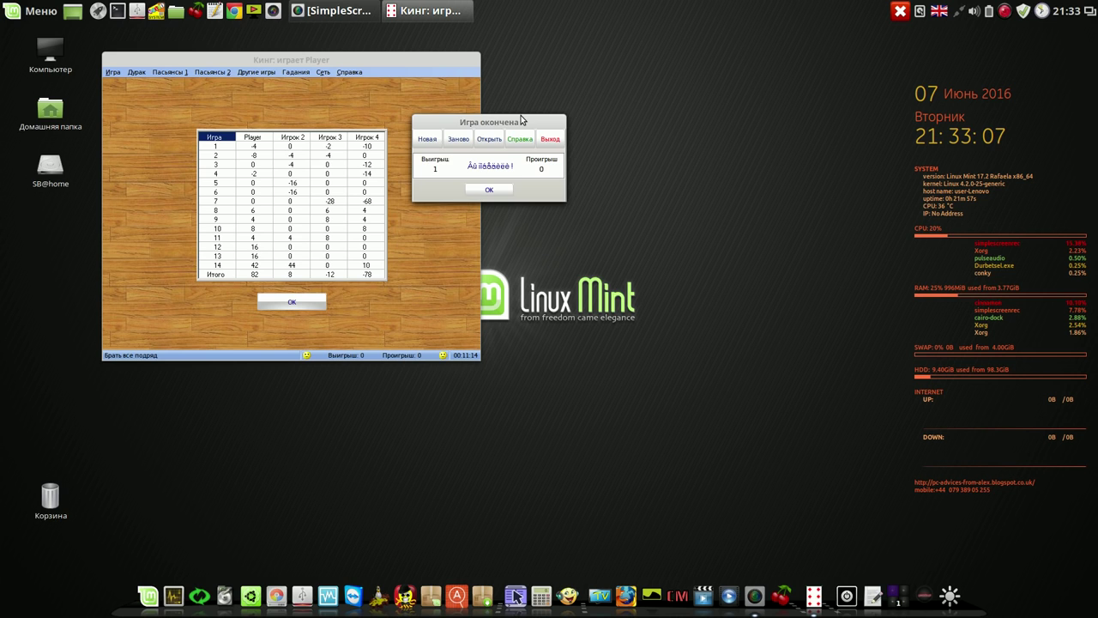
drag(522, 120, 593, 57)
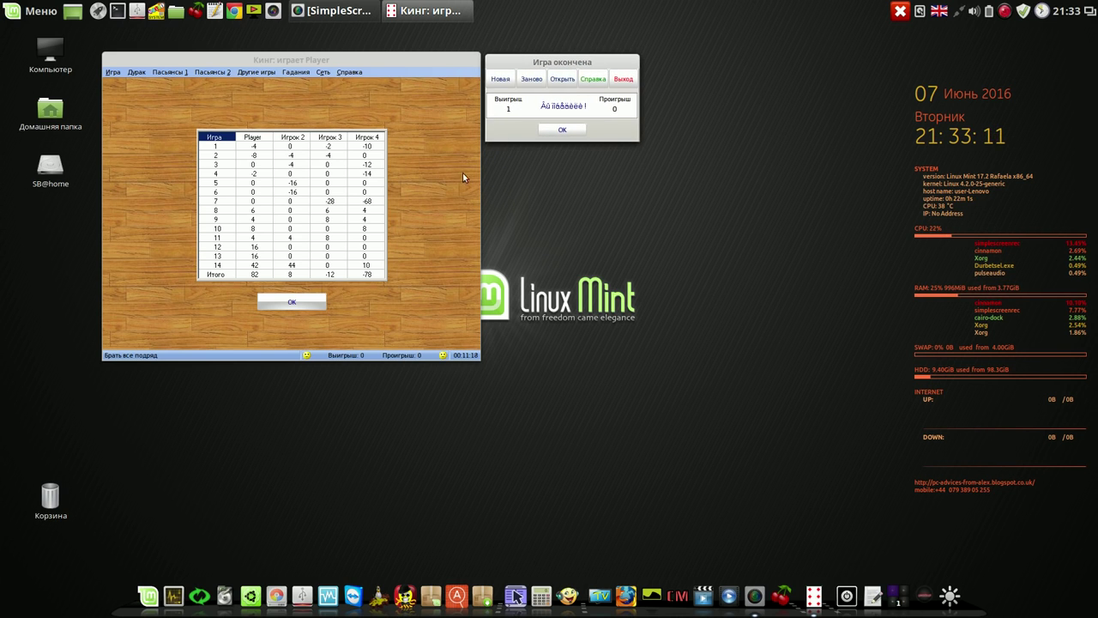
click(555, 131)
click(266, 302)
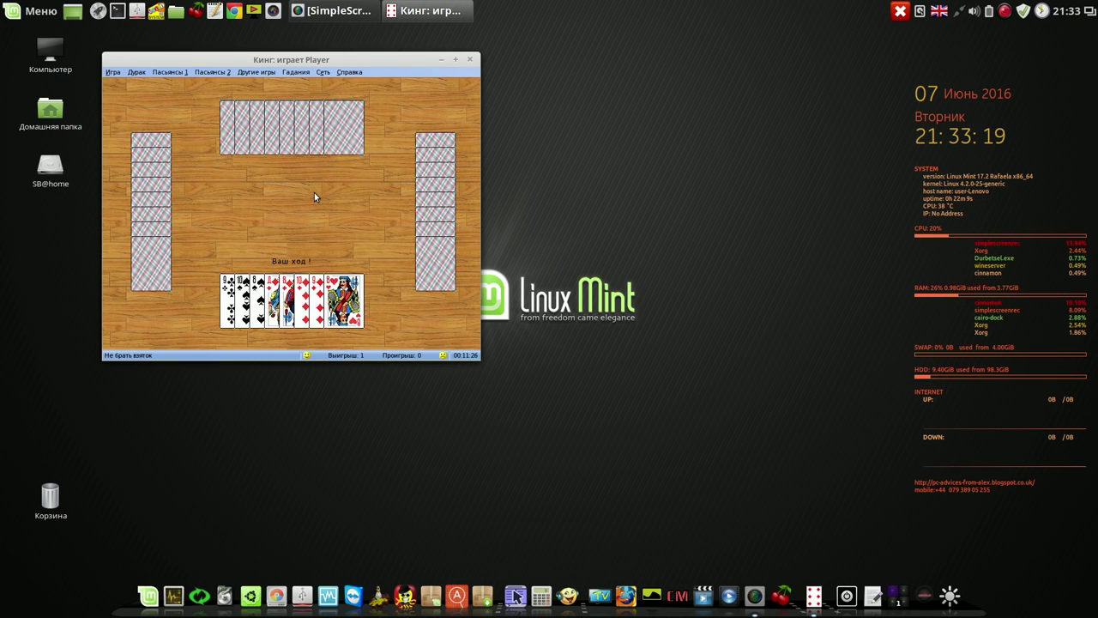
Move the game window towards the desktop's centre and look through the Дурак, Пасьянсы and Другие игры game lists.
drag(393, 58, 586, 94)
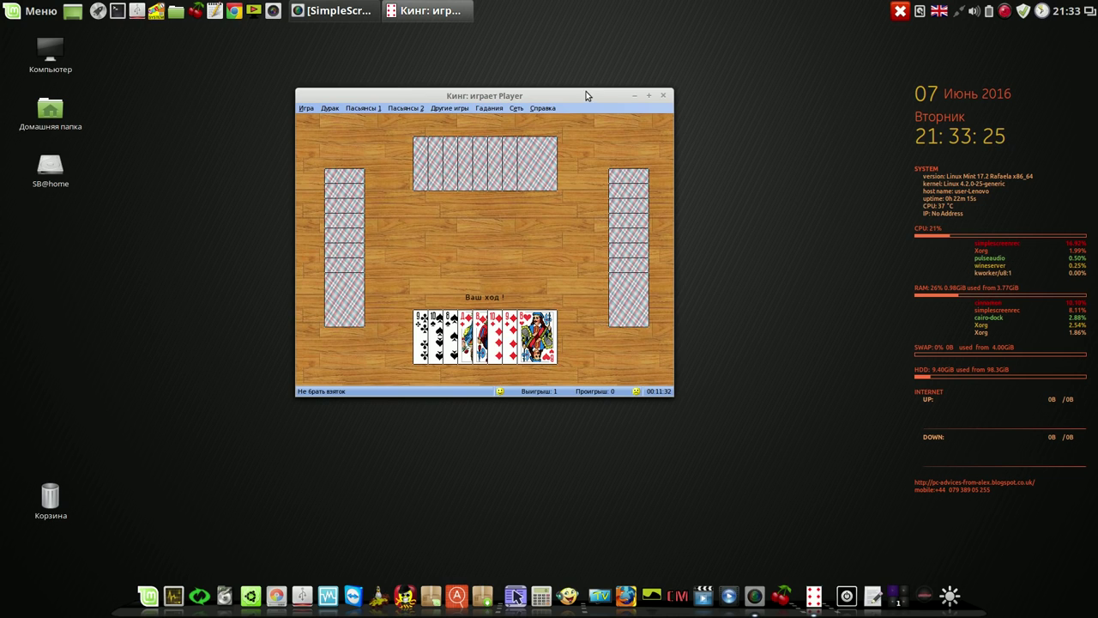
click(329, 108)
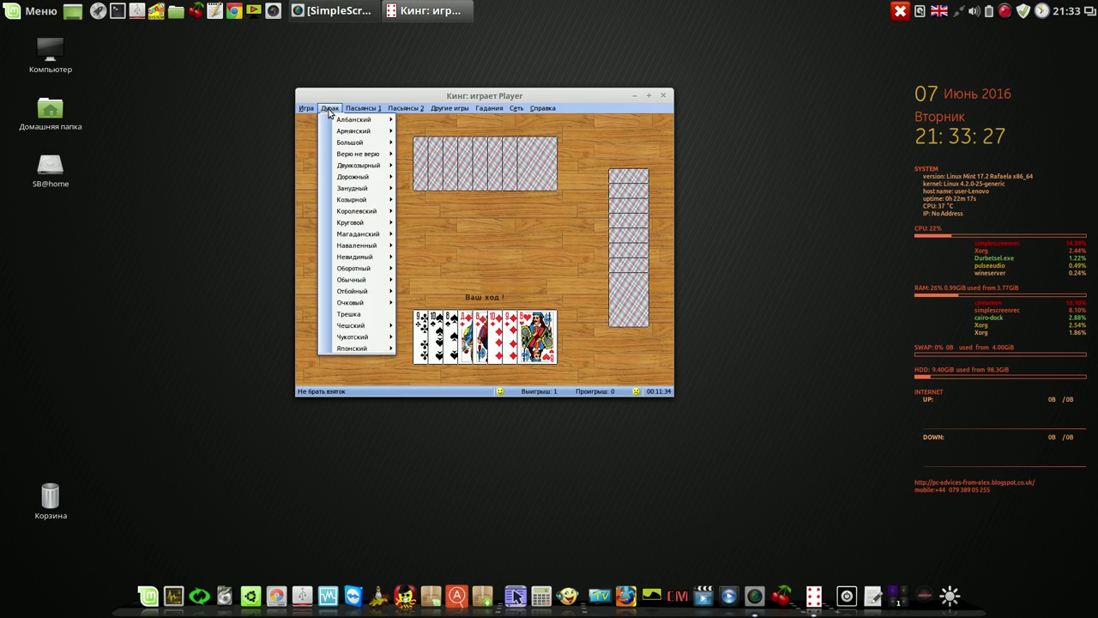
mouse_move(332, 125)
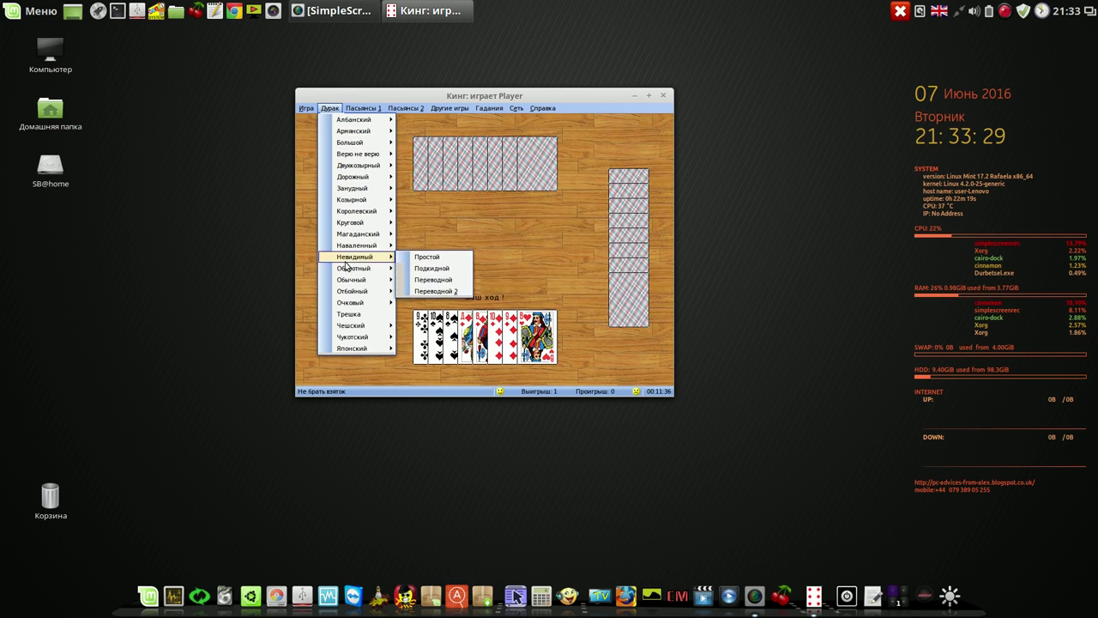
mouse_move(359, 315)
mouse_move(361, 109)
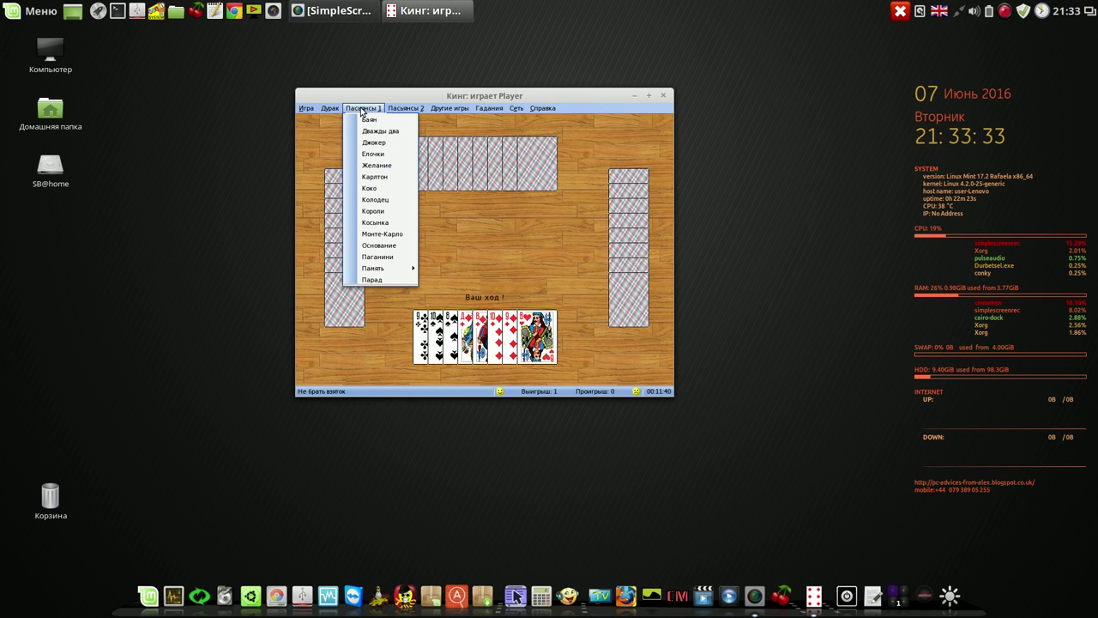
mouse_move(439, 112)
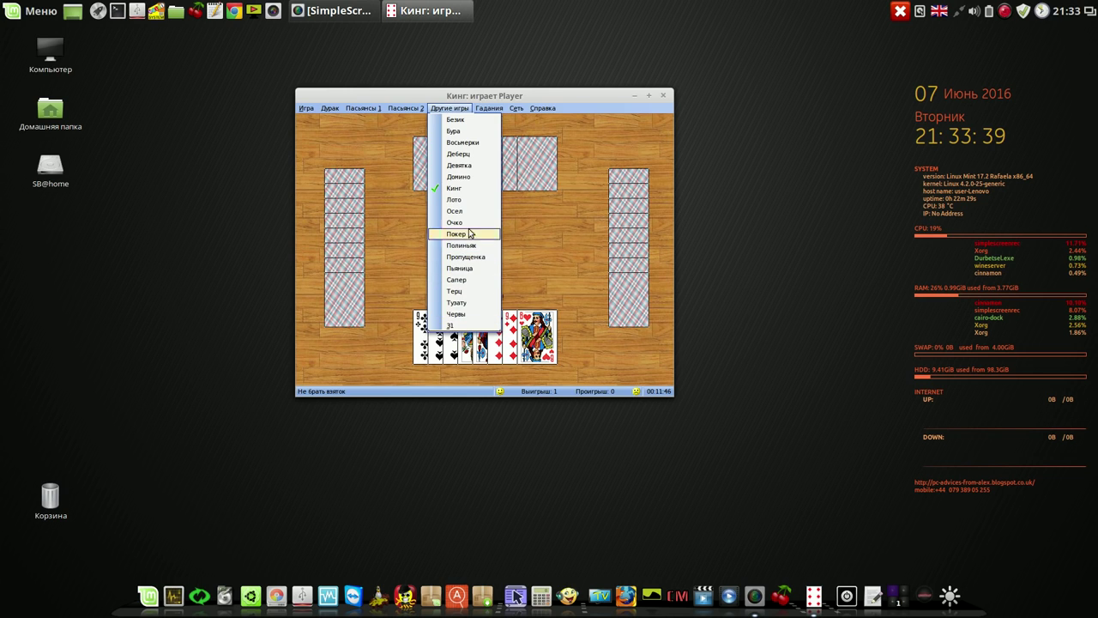
Start the Пирамидка fortune-telling game, choose the spade card, and close the game after the reading.
mouse_move(490, 111)
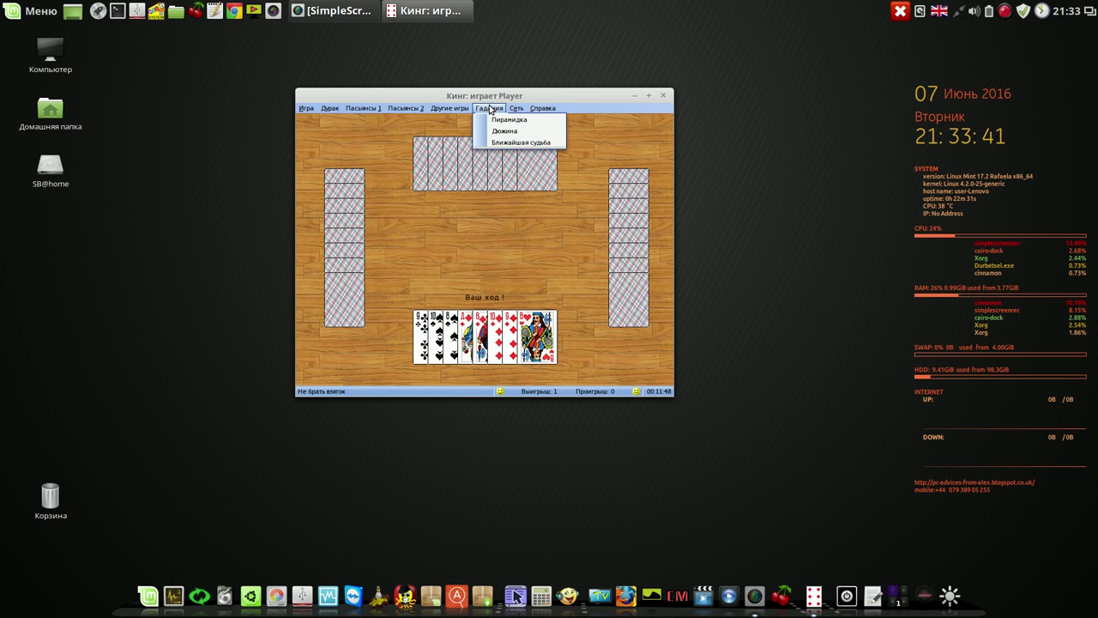
click(495, 121)
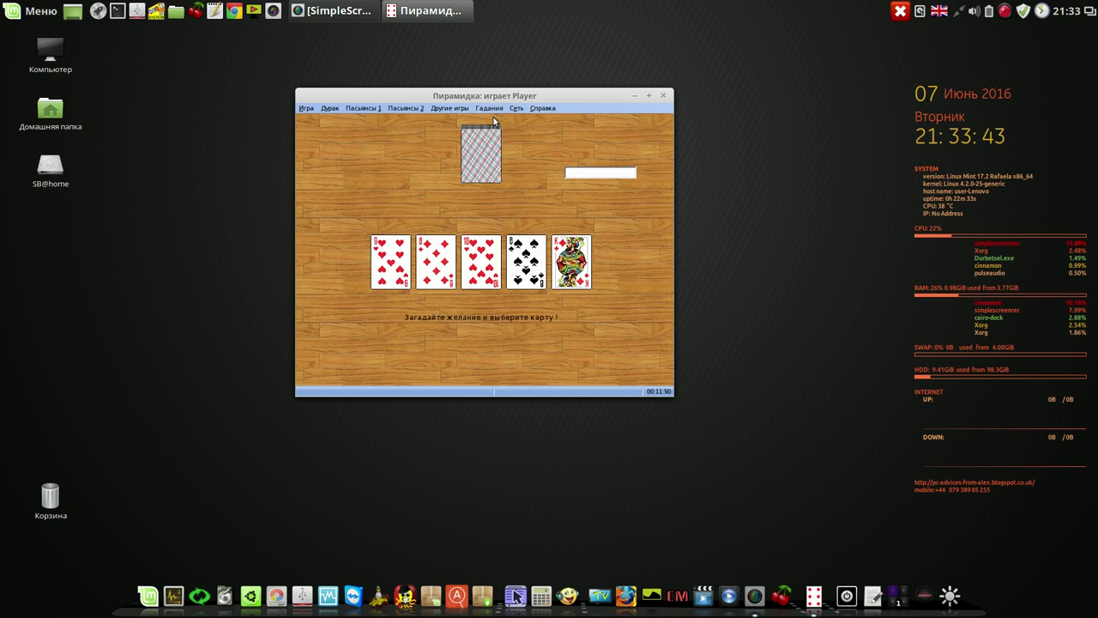
click(528, 253)
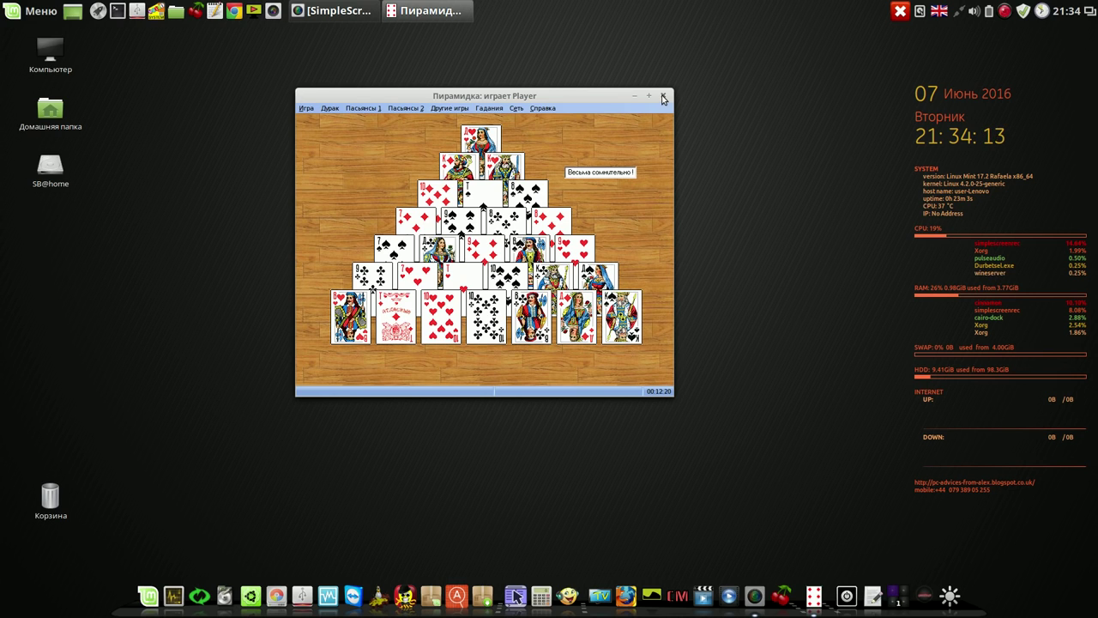
click(662, 96)
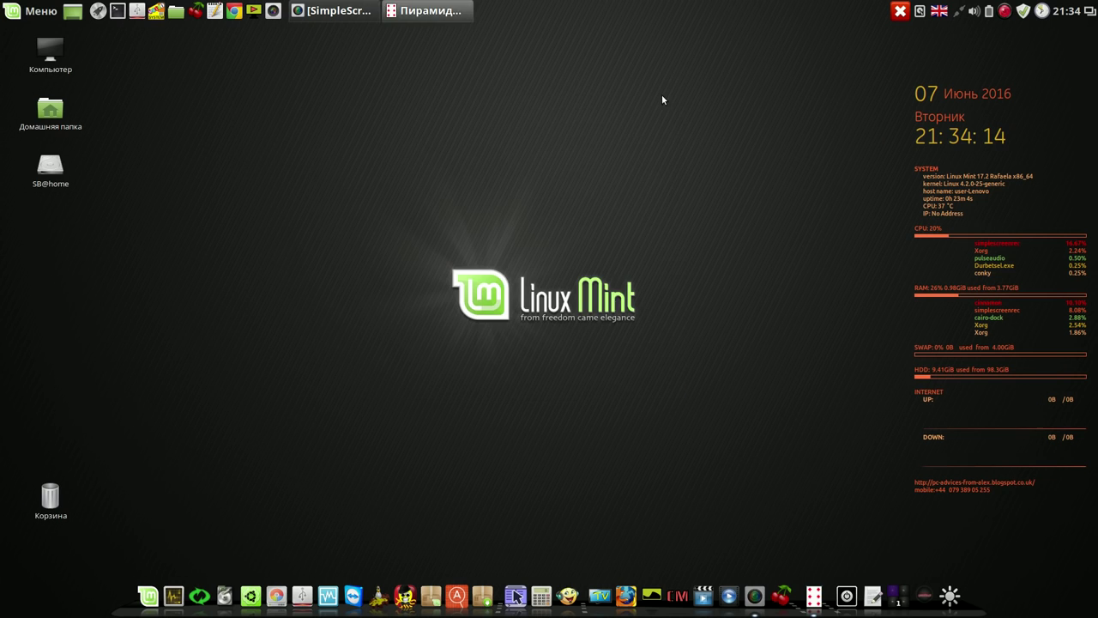
Apply the Russian language and region settings to the whole system, authorise with the administrator password, and close the system settings.
click(30, 12)
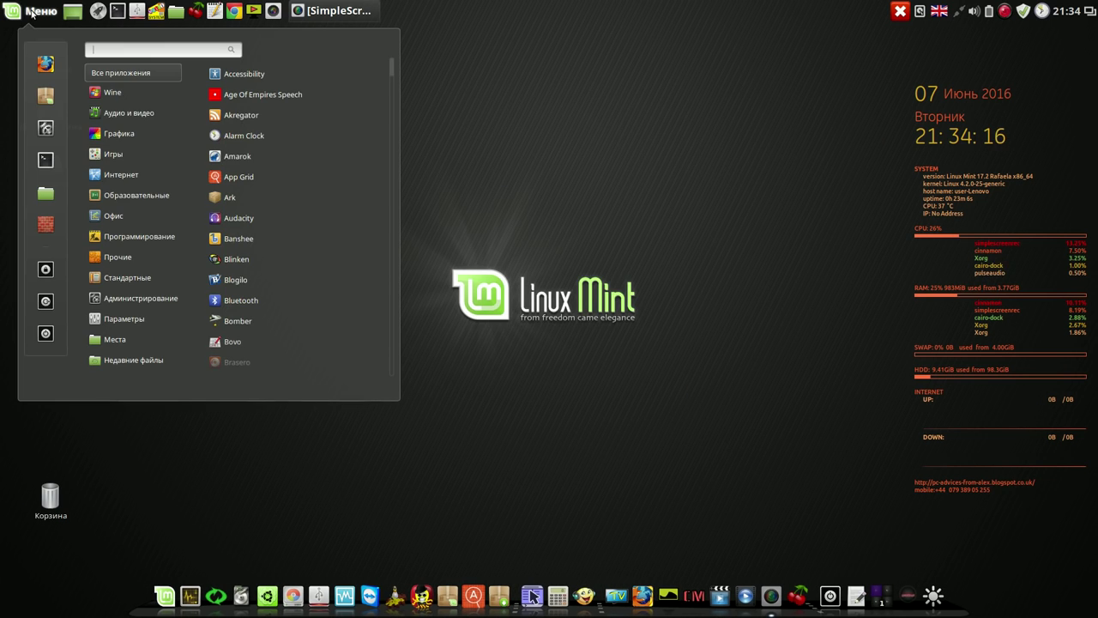
click(51, 130)
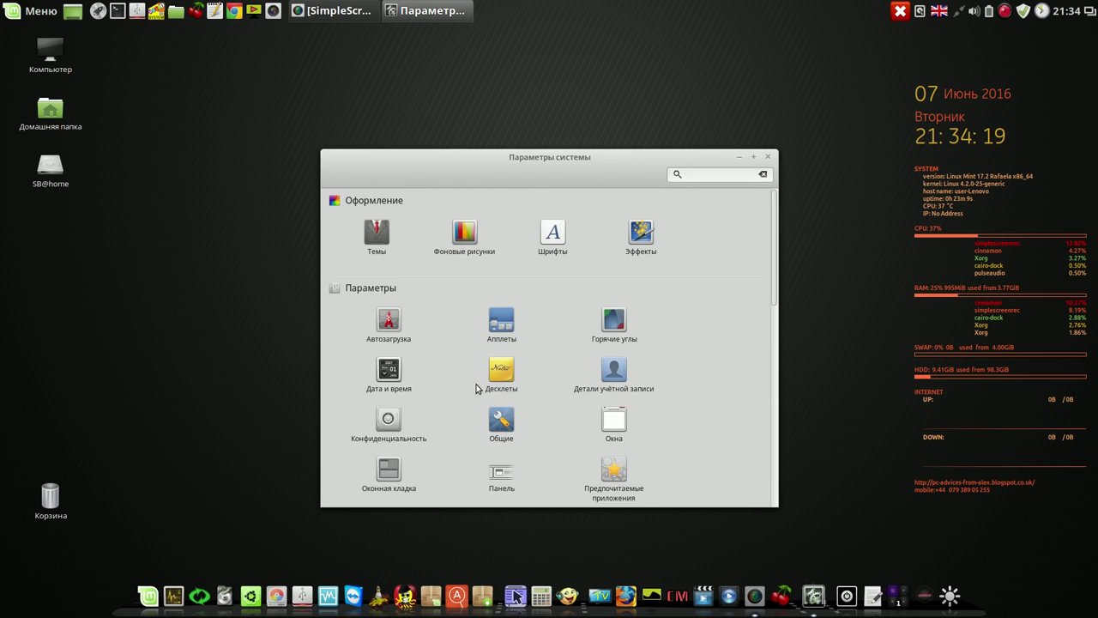
click(772, 389)
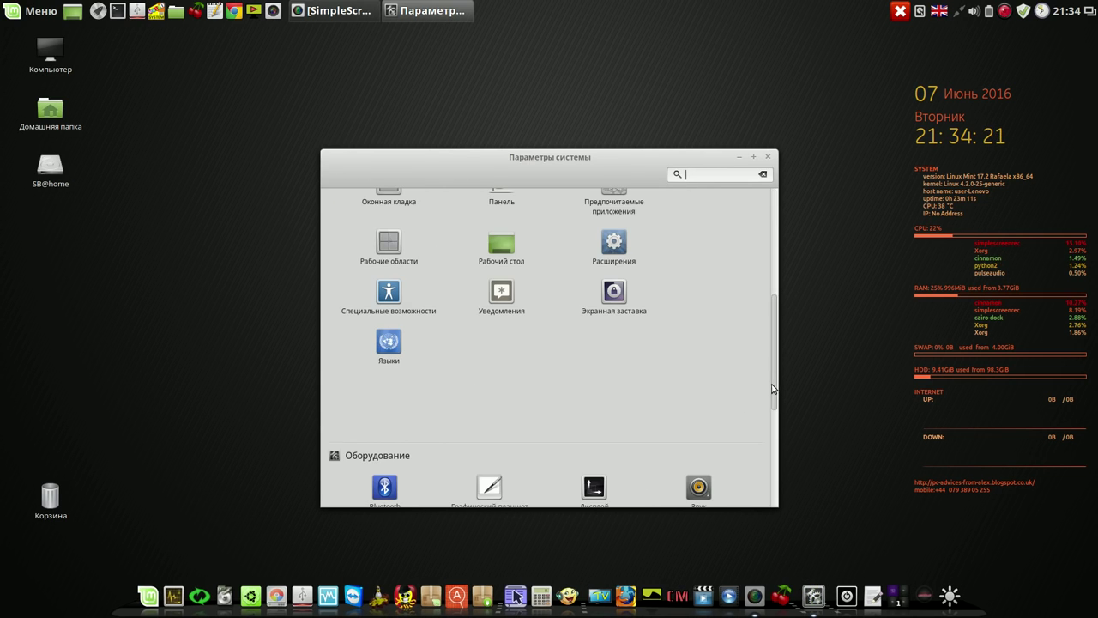
click(388, 343)
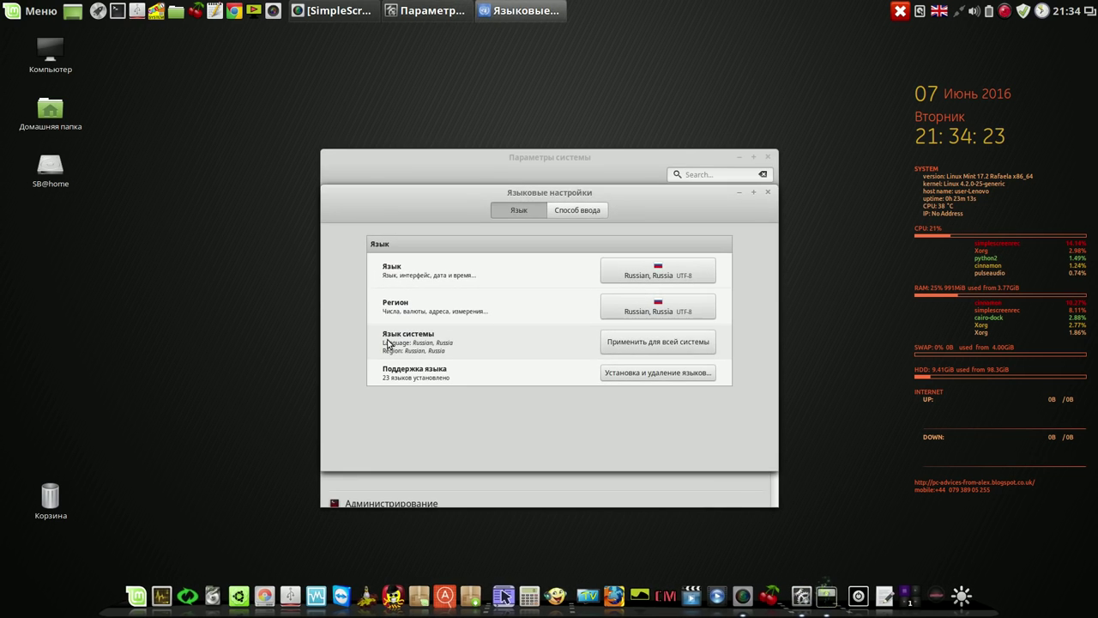
click(642, 343)
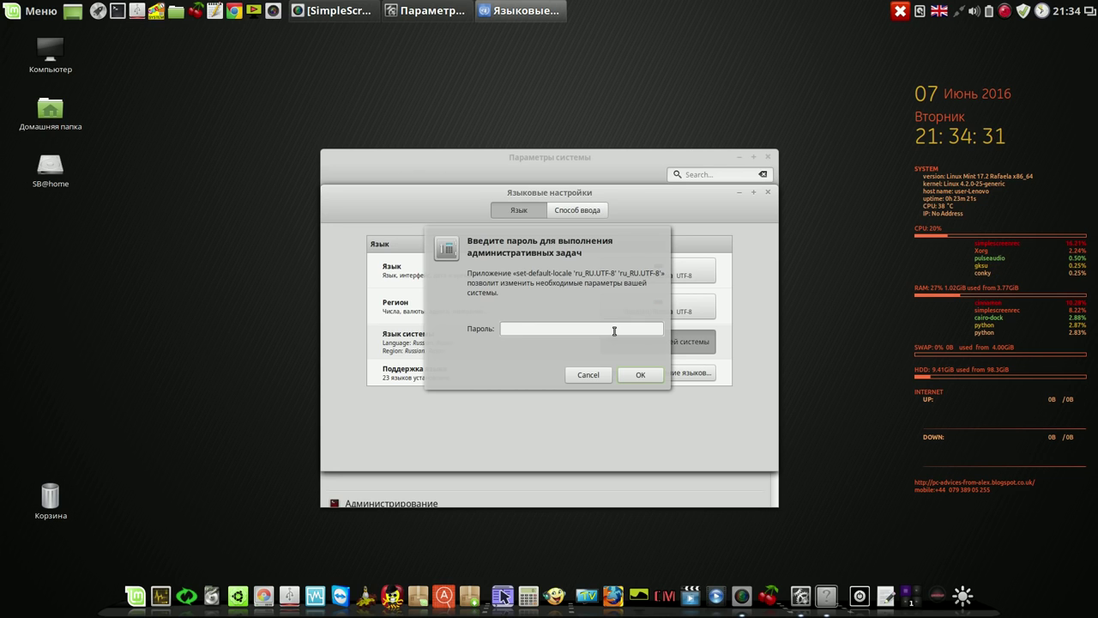
text(a)
click(640, 374)
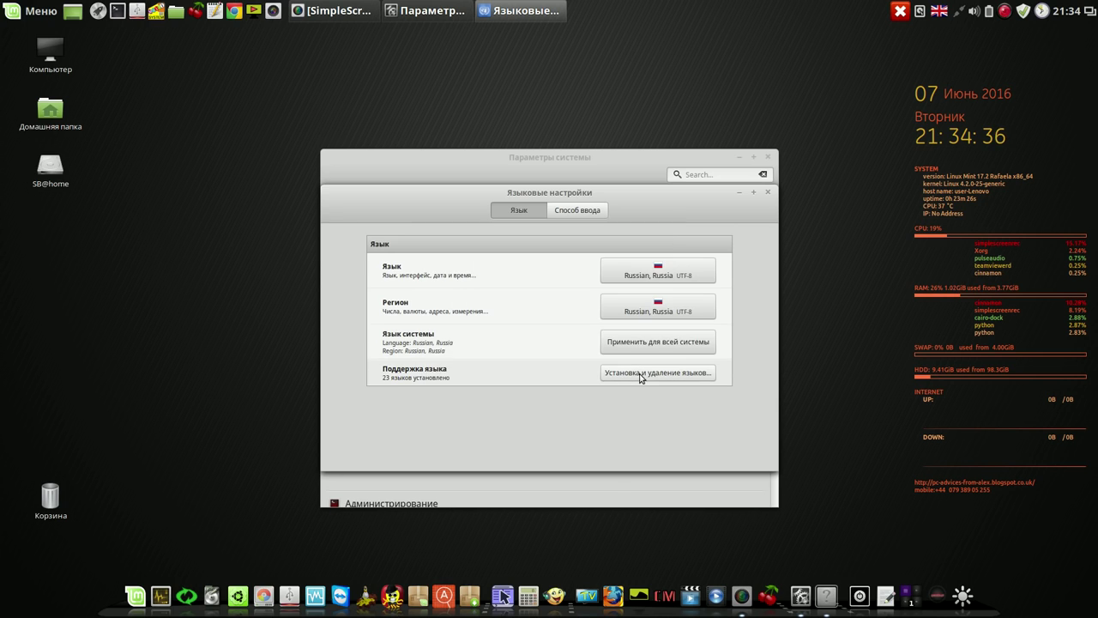
click(769, 194)
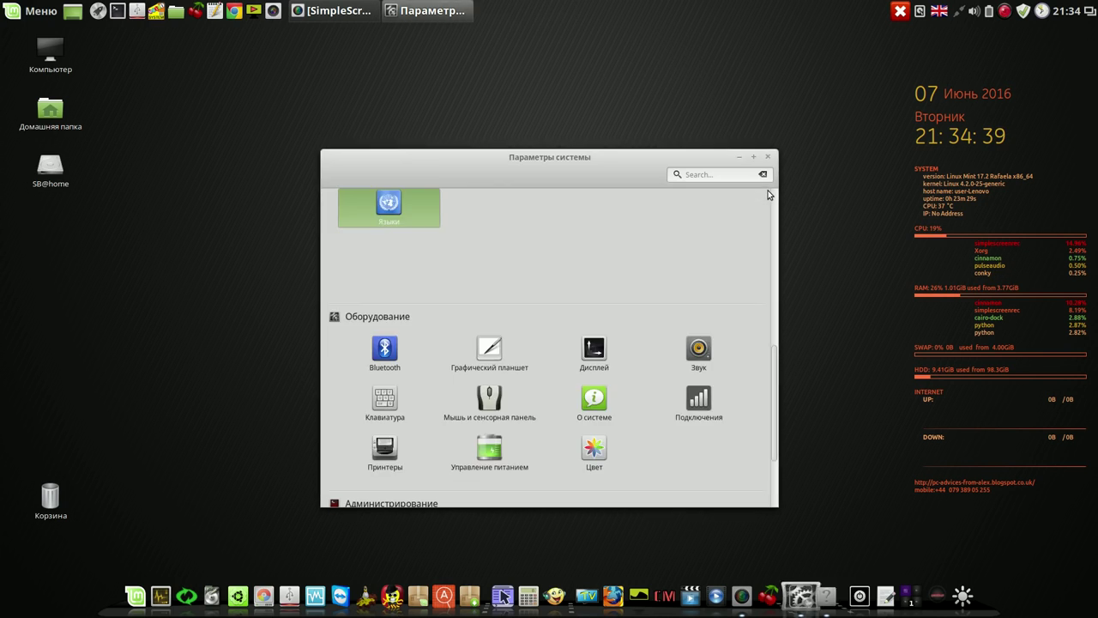
click(768, 157)
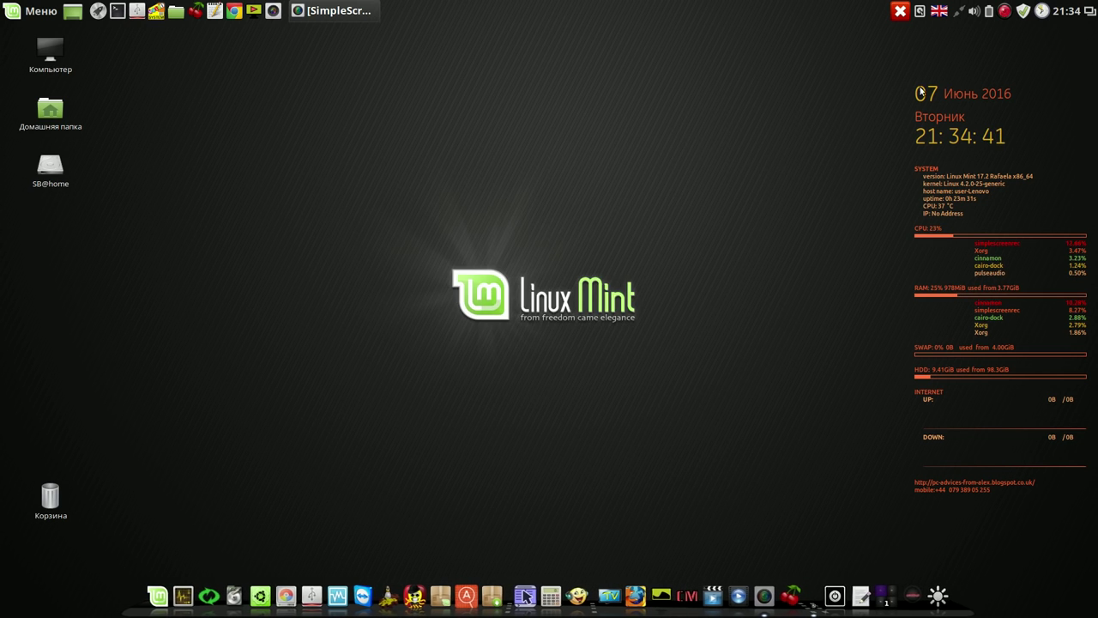
right_click(1006, 11)
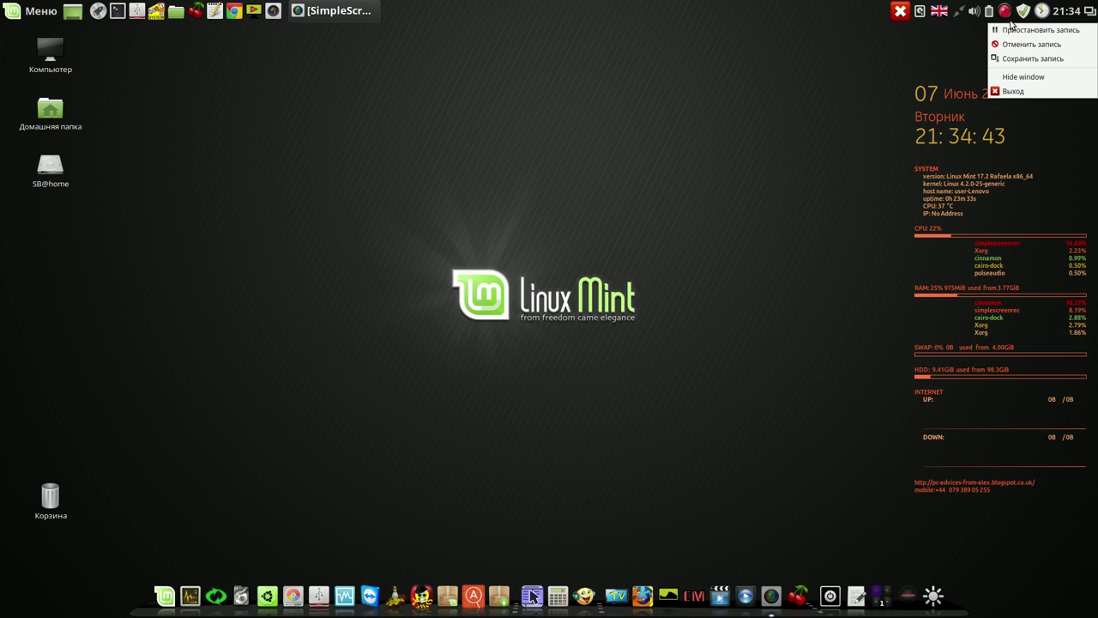
click(1013, 29)
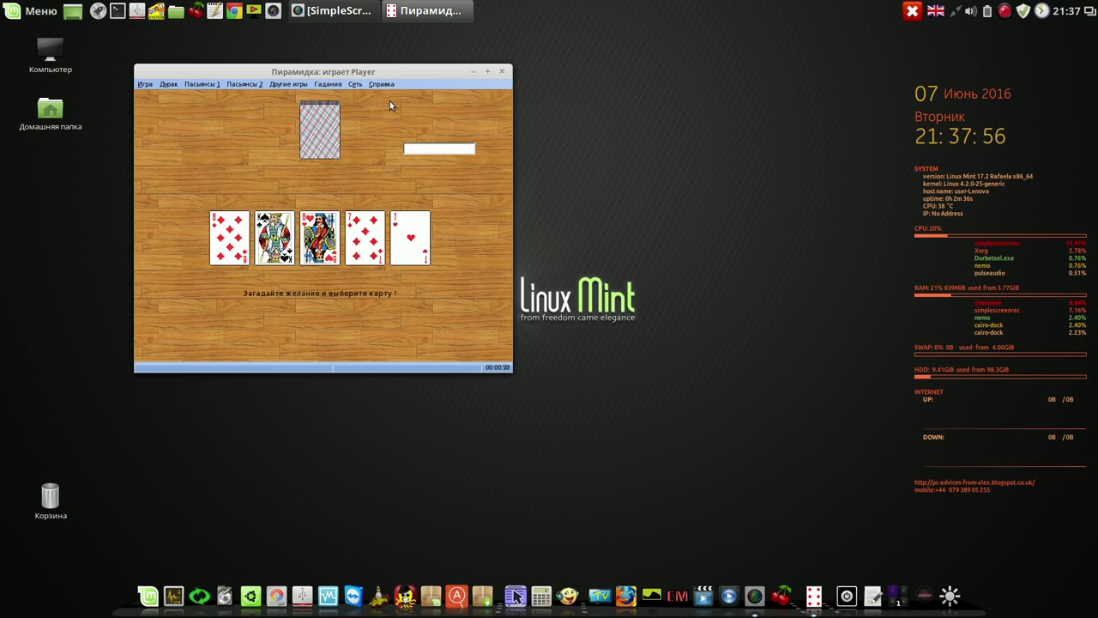
Open the card game's help contents and move the help window beside the game to check its text.
click(386, 84)
click(388, 94)
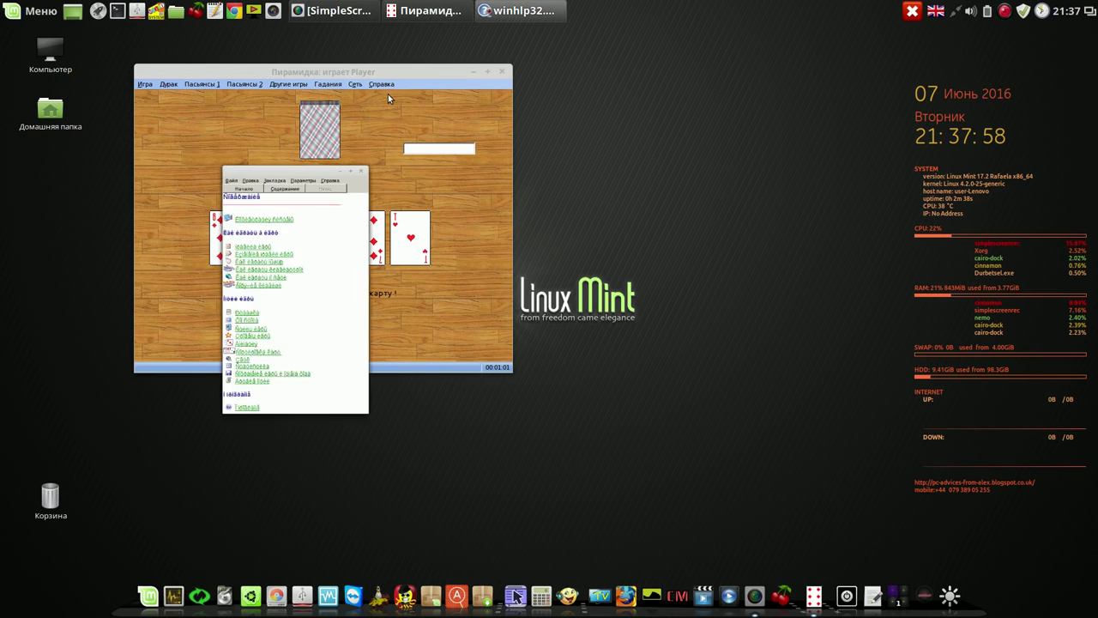
drag(312, 126, 698, 59)
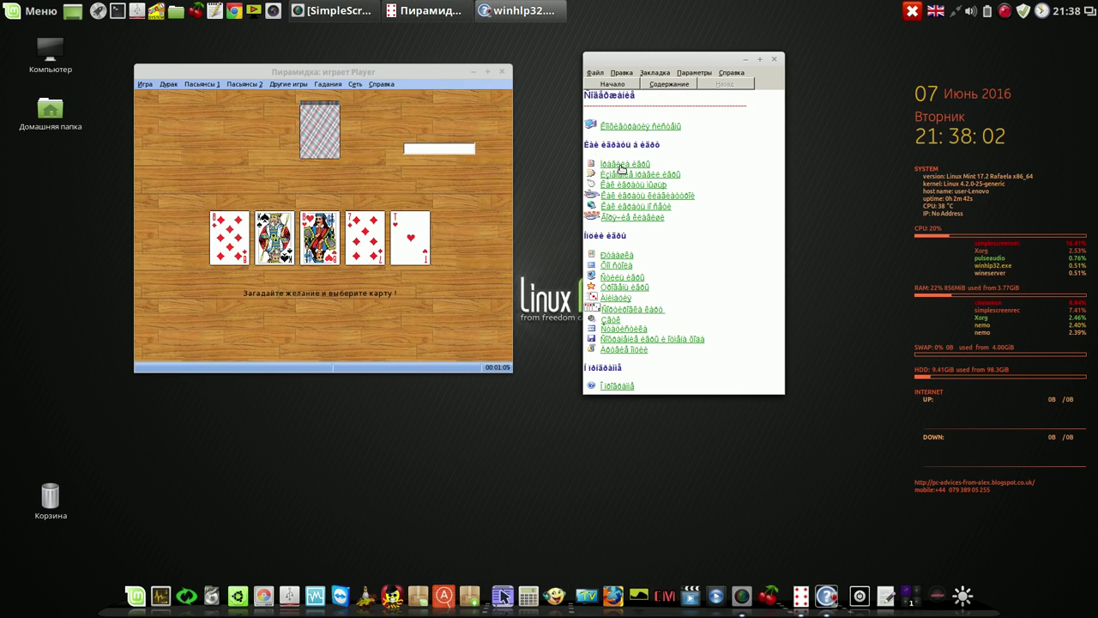